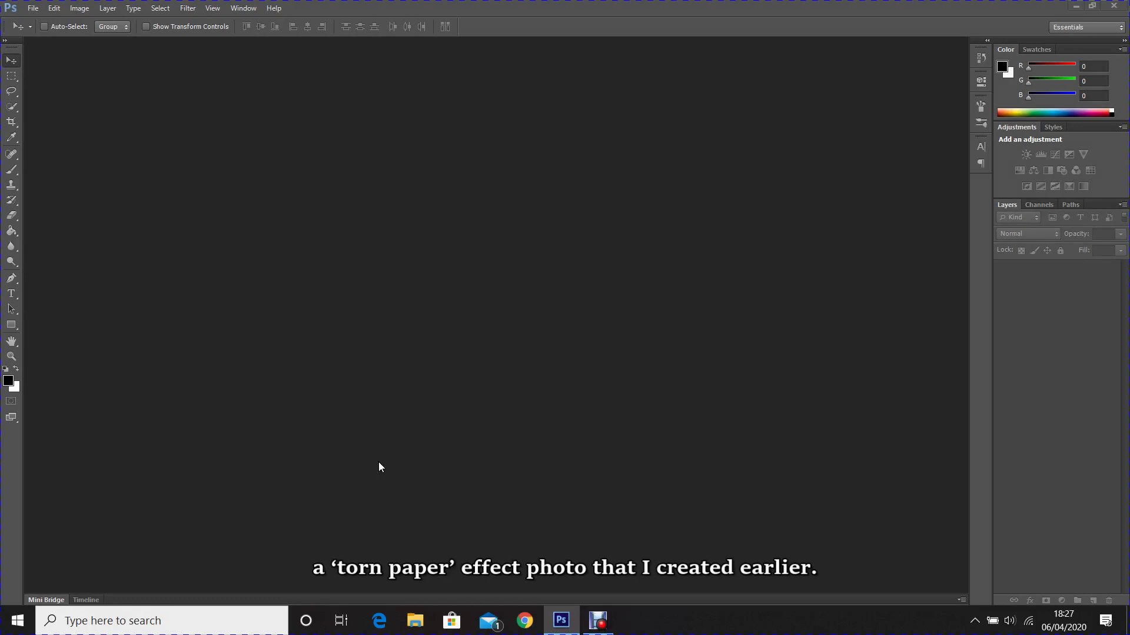
Open the torn paper image Torn 001..png and the portrait photo keira.jpg as separate documents
{"action": "left_click", "coordinate": [38, 13]}
{"action": "left_click", "coordinate": [37, 33]}
{"action": "double_click", "coordinate": [694, 200]}
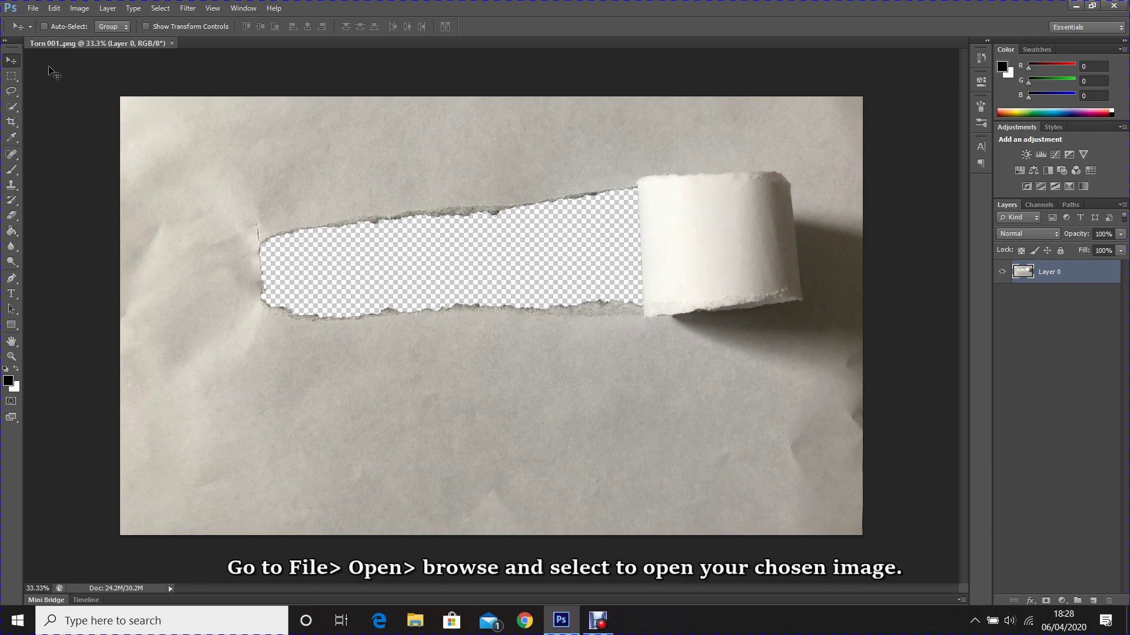
{"action": "left_click", "coordinate": [33, 8]}
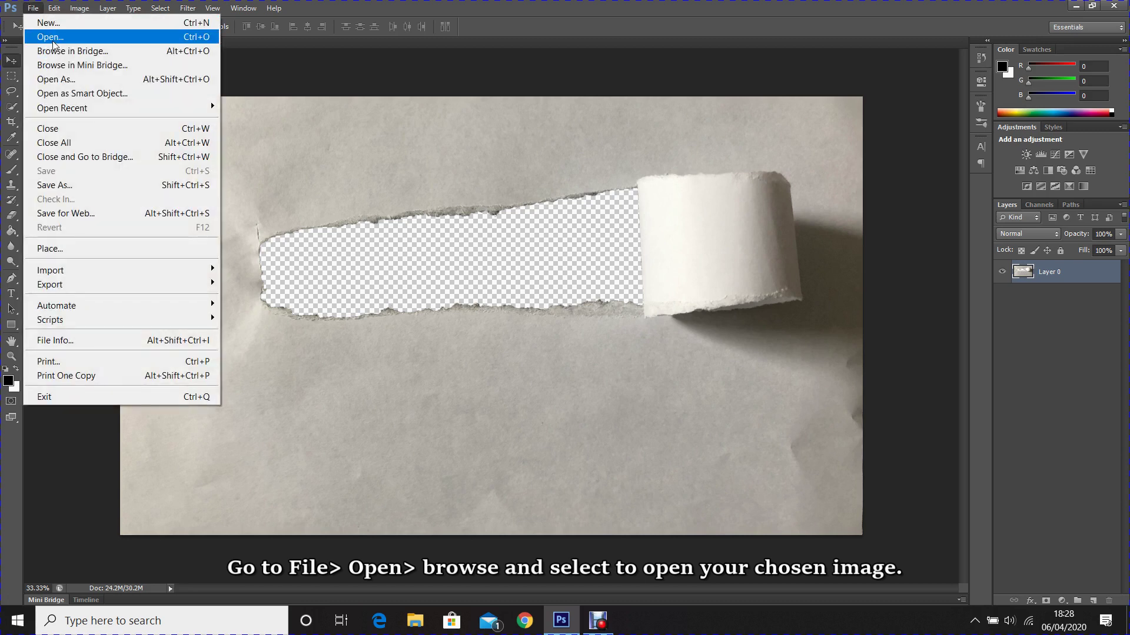
{"action": "left_click", "coordinate": [47, 36]}
{"action": "double_click", "coordinate": [496, 196]}
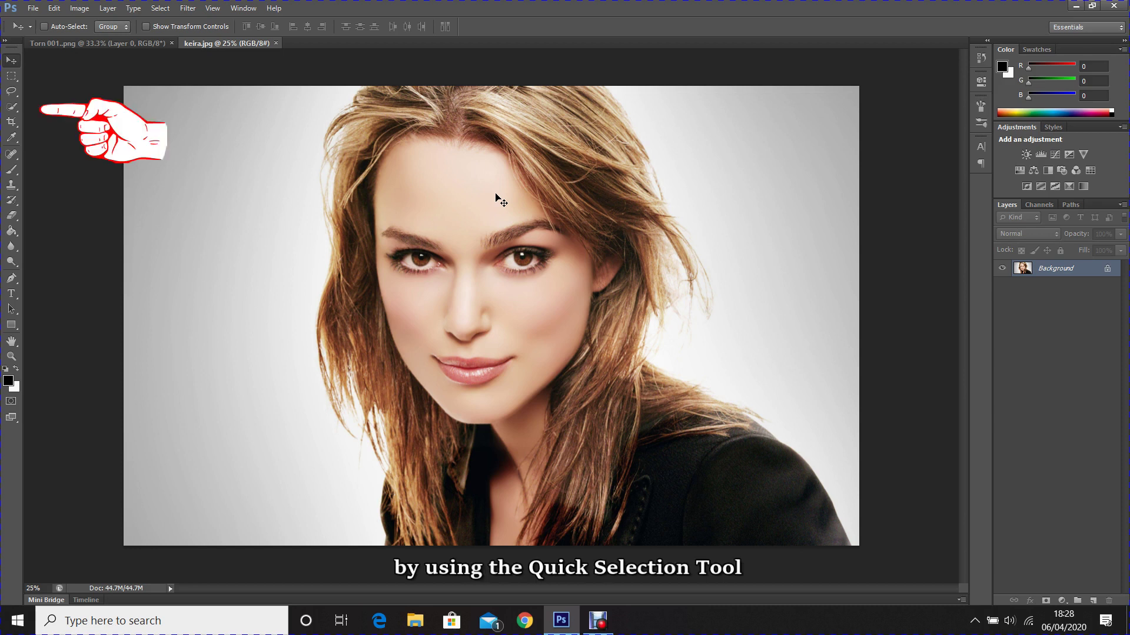
Select the woman's hair, face and jacket with the Quick Selection tool in add-to-selection mode
{"action": "left_click", "coordinate": [13, 108]}
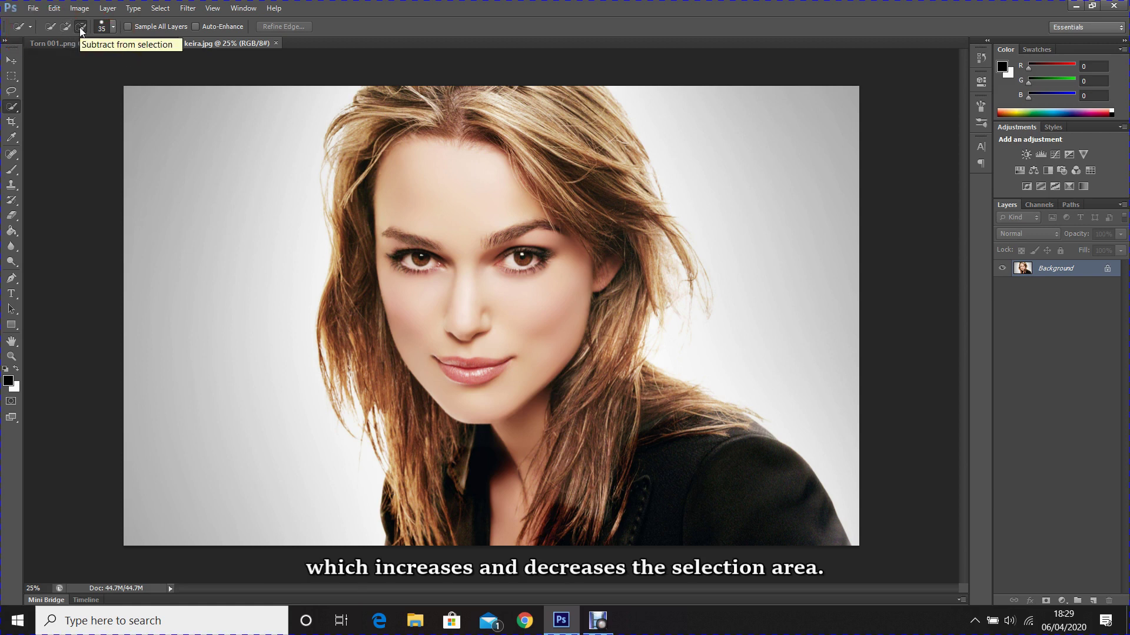
{"action": "left_click", "coordinate": [64, 28]}
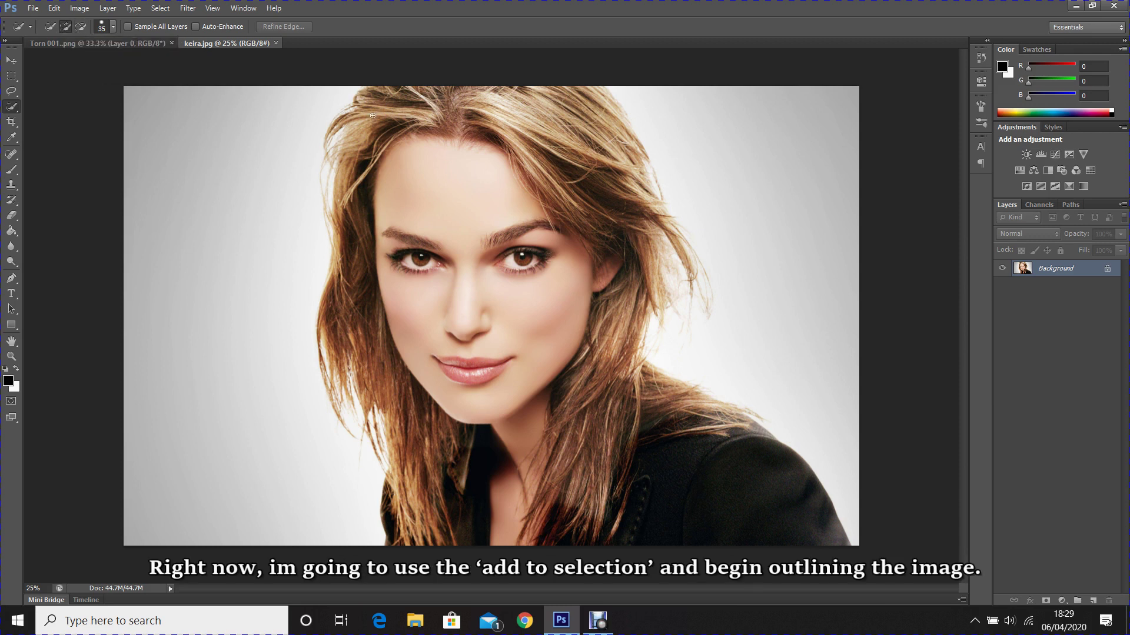
{"action": "mouse_move", "coordinate": [388, 117]}
{"action": "left_mouse_down"}
{"action": "mouse_move", "coordinate": [415, 159]}
{"action": "mouse_move", "coordinate": [409, 333]}
{"action": "mouse_move", "coordinate": [491, 456]}
{"action": "mouse_move", "coordinate": [467, 496]}
{"action": "left_mouse_up"}
{"action": "mouse_move", "coordinate": [419, 524]}
{"action": "left_mouse_down"}
{"action": "mouse_move", "coordinate": [391, 520]}
{"action": "mouse_move", "coordinate": [422, 482]}
{"action": "mouse_move", "coordinate": [356, 224]}
{"action": "mouse_move", "coordinate": [406, 115]}
{"action": "mouse_move", "coordinate": [606, 141]}
{"action": "mouse_move", "coordinate": [656, 371]}
{"action": "mouse_move", "coordinate": [653, 194]}
{"action": "mouse_move", "coordinate": [332, 235]}
{"action": "mouse_move", "coordinate": [334, 409]}
{"action": "left_mouse_up"}
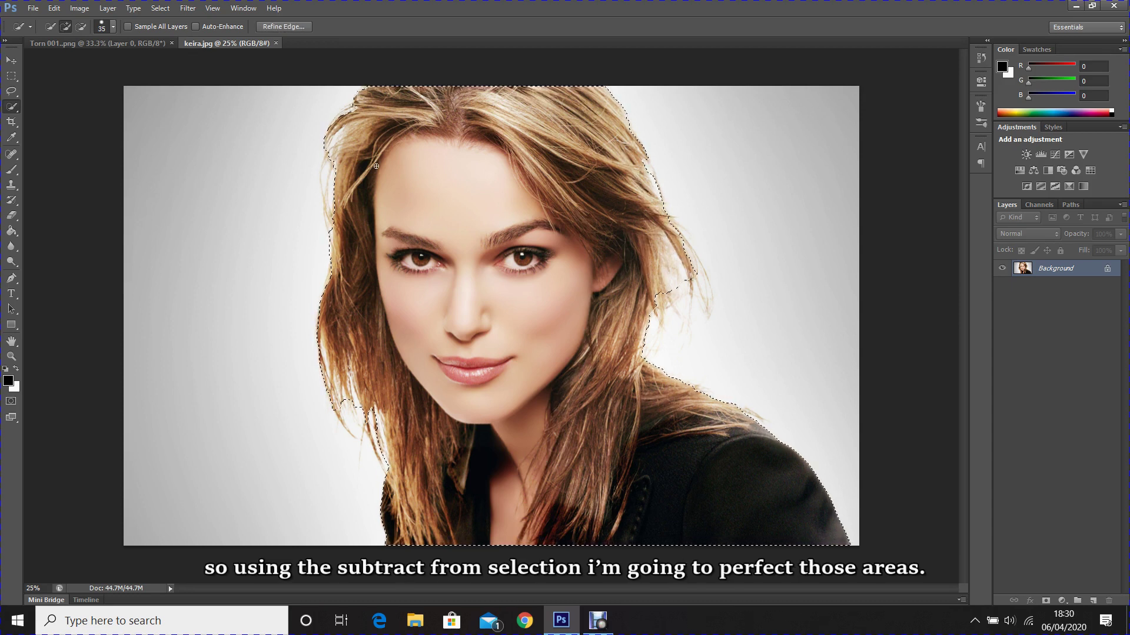
Subtract the excess background areas along the hair edges from the selection around the woman
{"action": "left_click", "coordinate": [81, 26]}
{"action": "left_click", "coordinate": [359, 402]}
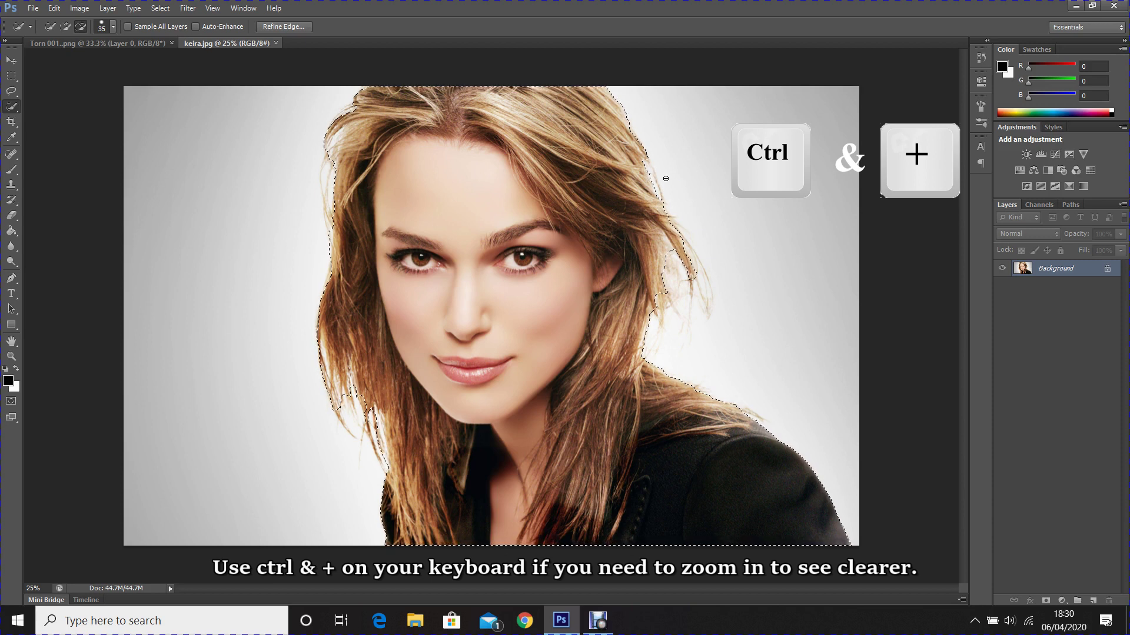
{"action": "key", "text": "ctrl+plus"}
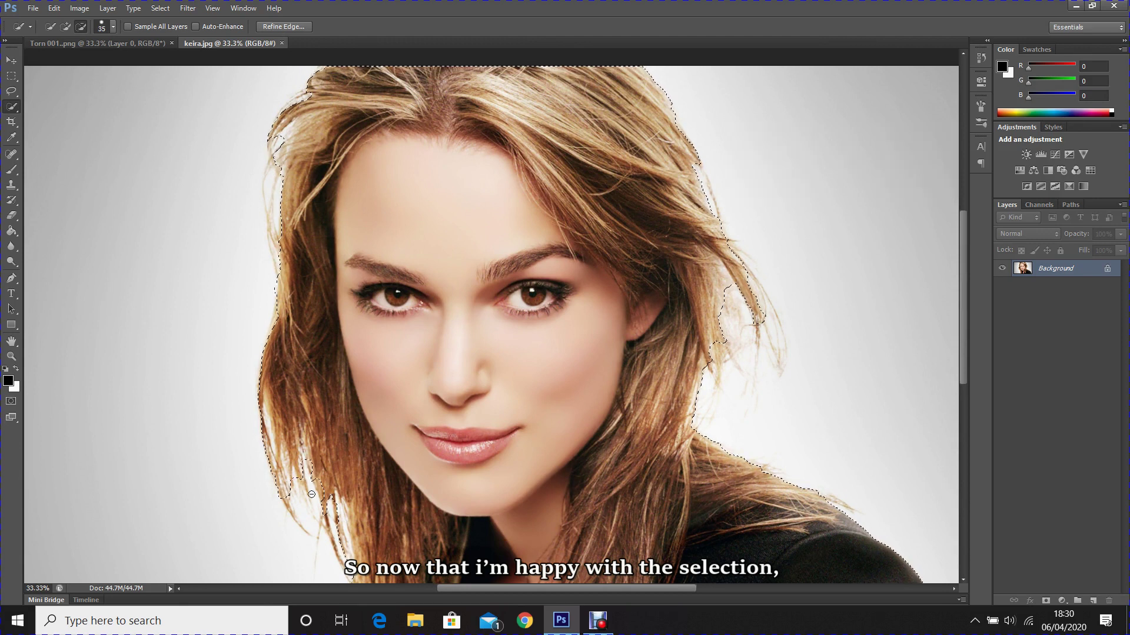
{"action": "key", "text": "ctrl+minus"}
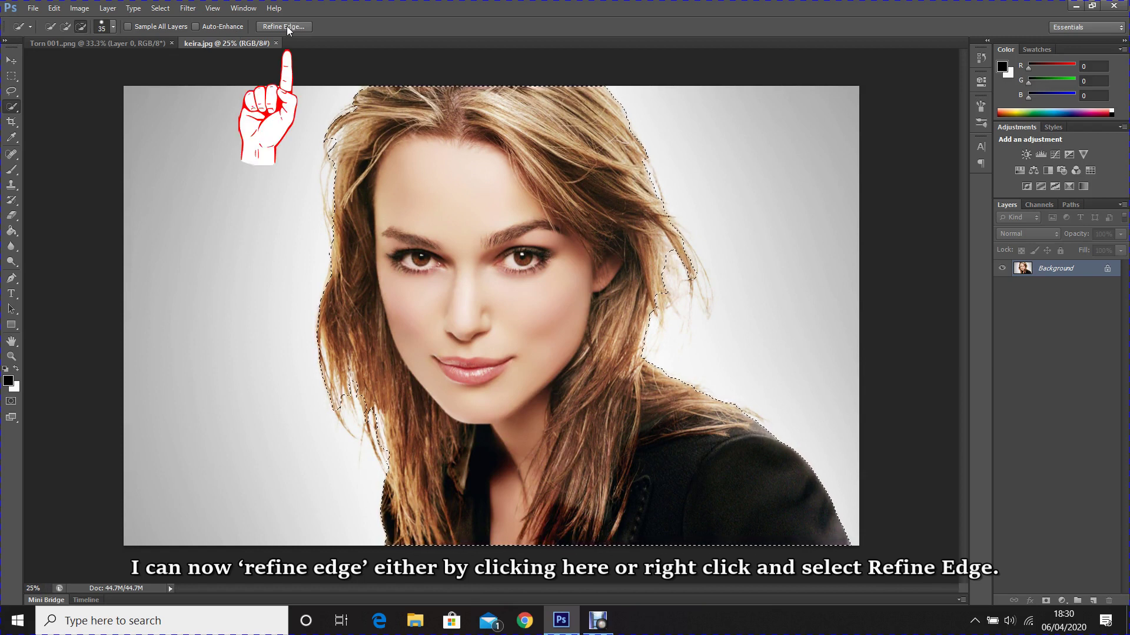
Refine the selection edge with Smart Radius enabled, brushing around the hair outline on both sides of the head
{"action": "right_click", "coordinate": [806, 153]}
{"action": "left_click", "coordinate": [839, 207]}
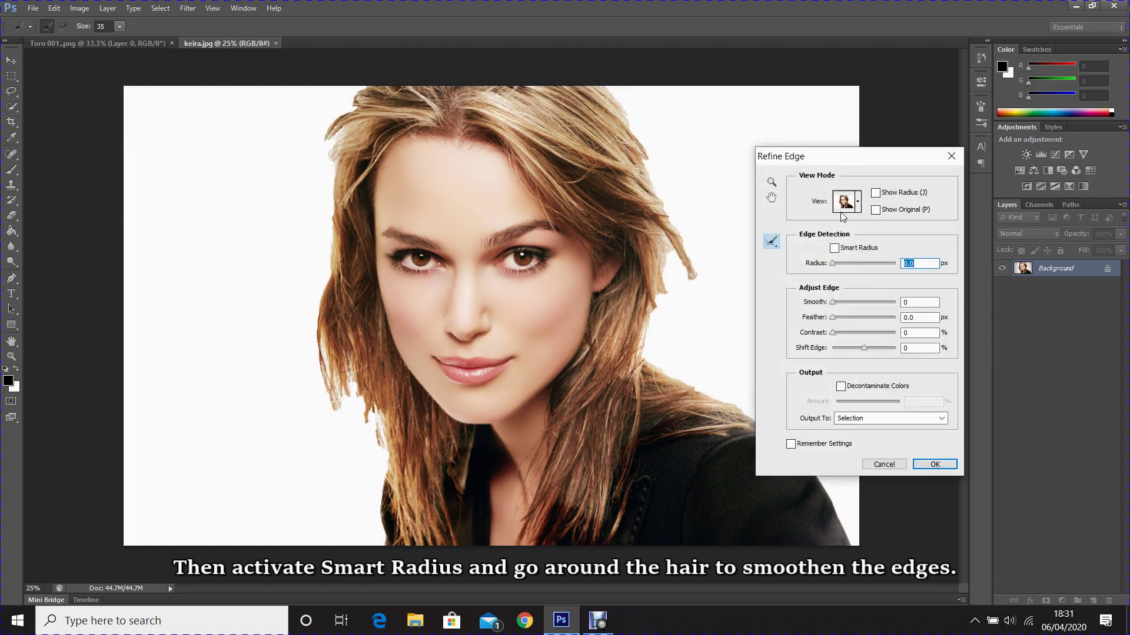
{"action": "left_click", "coordinate": [833, 249]}
{"action": "mouse_move", "coordinate": [603, 88]}
{"action": "left_mouse_down"}
{"action": "mouse_move", "coordinate": [650, 166]}
{"action": "mouse_move", "coordinate": [693, 296]}
{"action": "mouse_move", "coordinate": [692, 287]}
{"action": "mouse_move", "coordinate": [664, 289]}
{"action": "mouse_move", "coordinate": [662, 373]}
{"action": "left_mouse_up"}
{"action": "mouse_move", "coordinate": [382, 459]}
{"action": "left_mouse_down"}
{"action": "mouse_move", "coordinate": [375, 417]}
{"action": "mouse_move", "coordinate": [358, 395]}
{"action": "mouse_move", "coordinate": [342, 407]}
{"action": "mouse_move", "coordinate": [327, 391]}
{"action": "mouse_move", "coordinate": [332, 230]}
{"action": "left_mouse_up"}
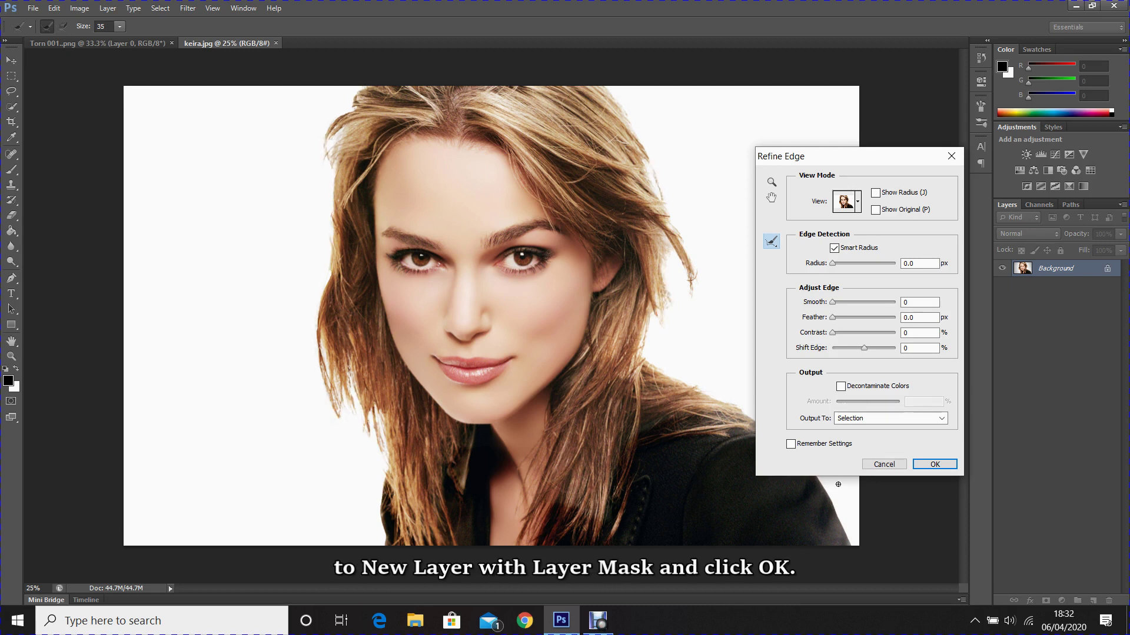
Output the refined selection to a New Layer with Layer Mask
{"action": "left_click", "coordinate": [875, 419]}
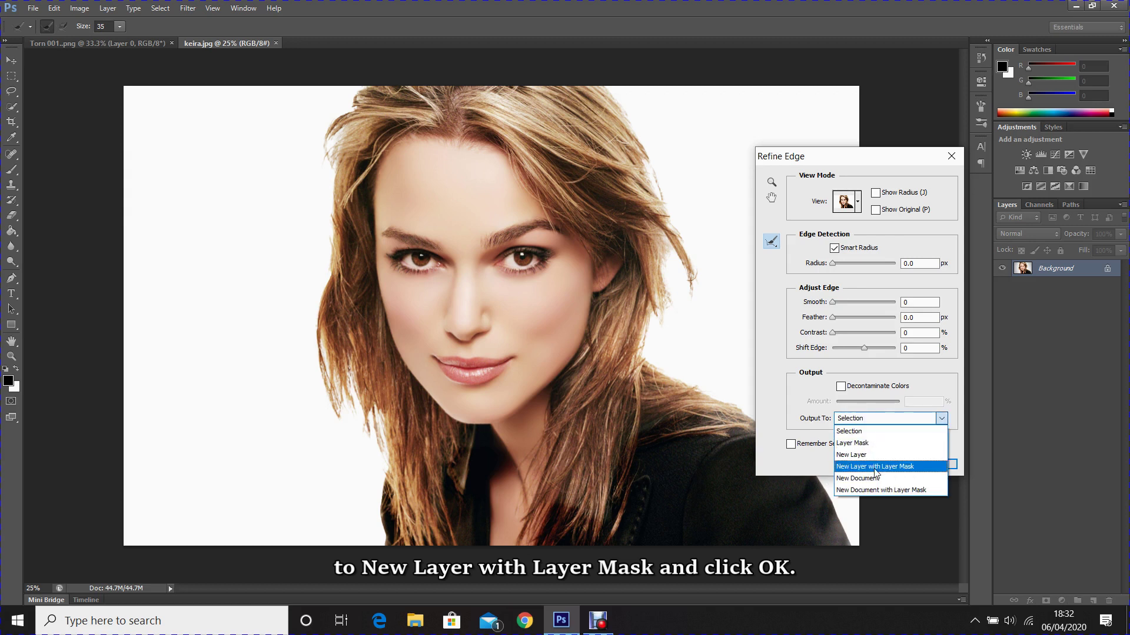
{"action": "left_click", "coordinate": [873, 468]}
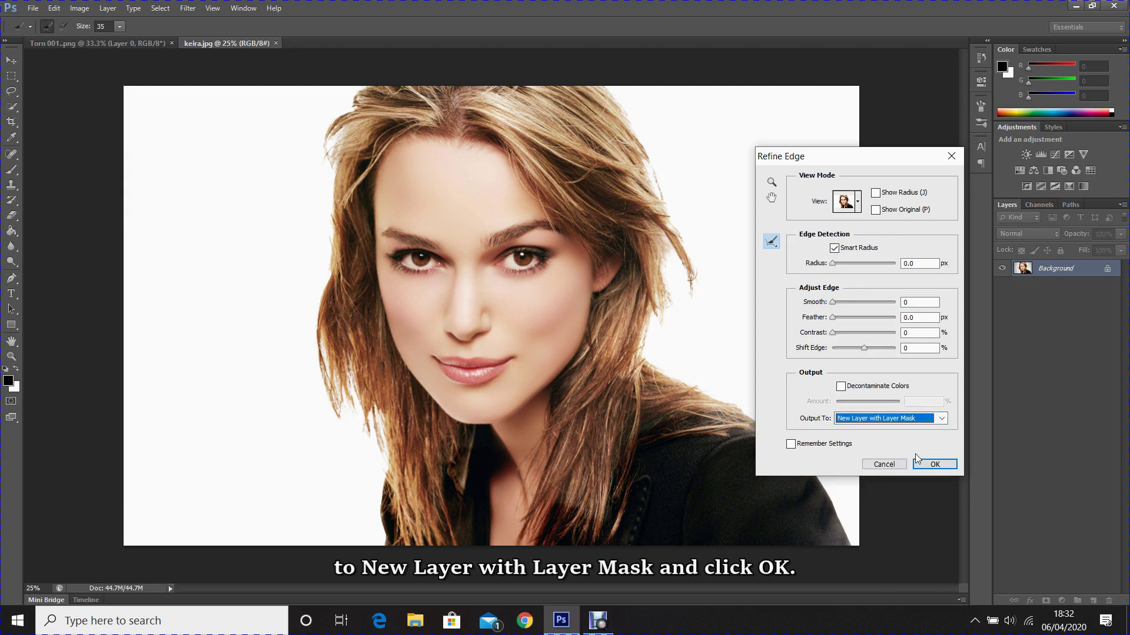
{"action": "left_click", "coordinate": [934, 464]}
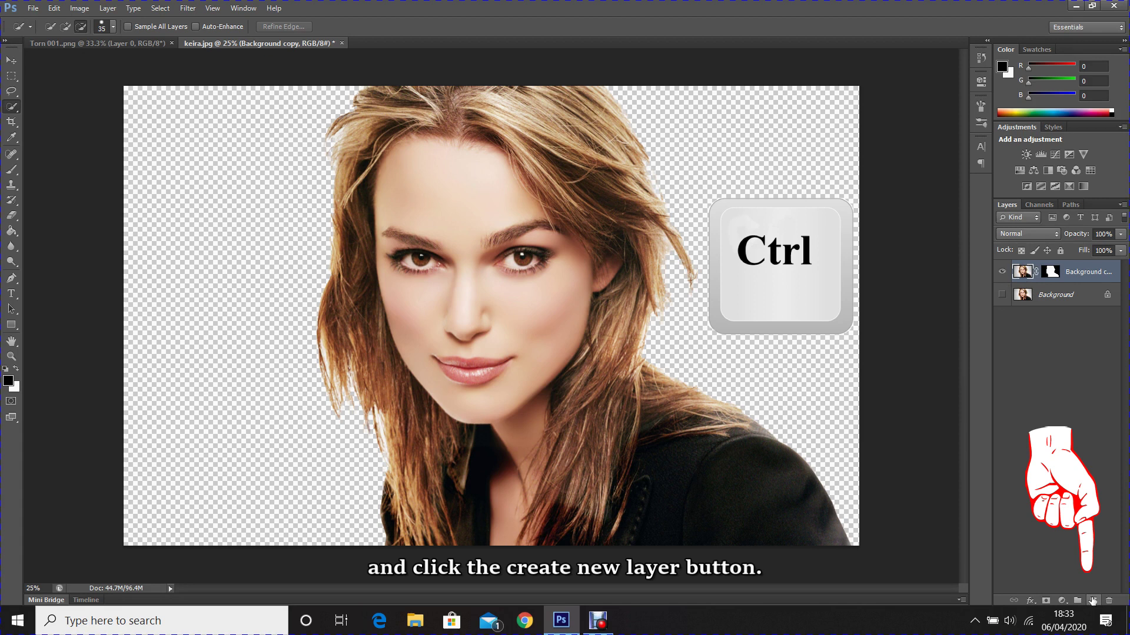
Create a new layer beneath the masked portrait layer and fill it with white
{"action": "left_click", "coordinate": [1092, 601], "text": "ctrl"}
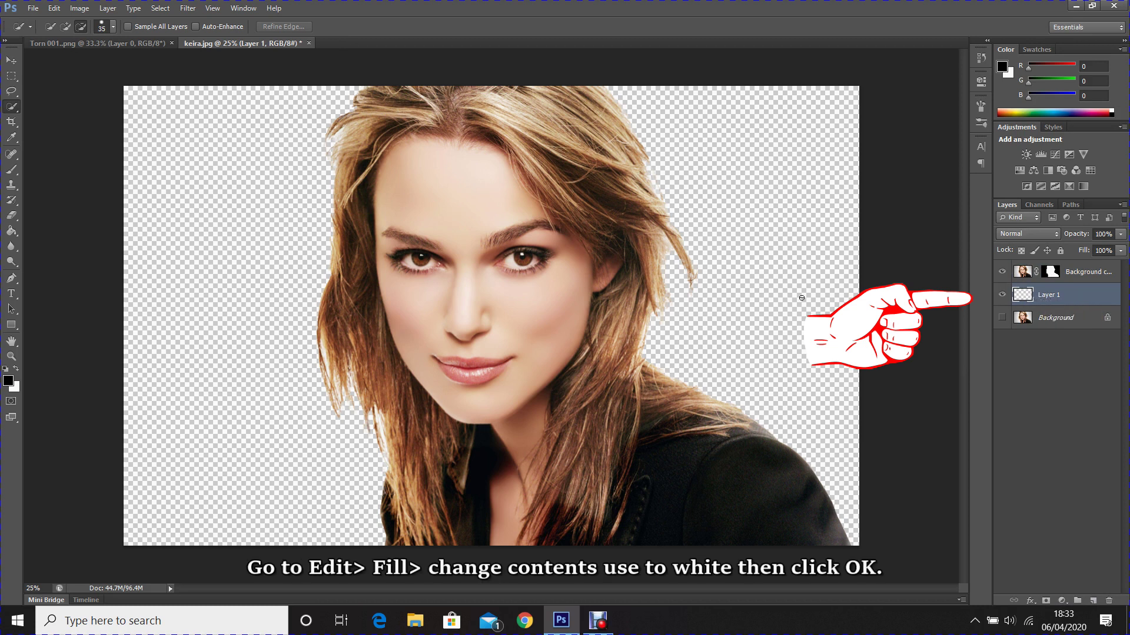
{"action": "left_click", "coordinate": [54, 9]}
{"action": "left_click", "coordinate": [109, 220]}
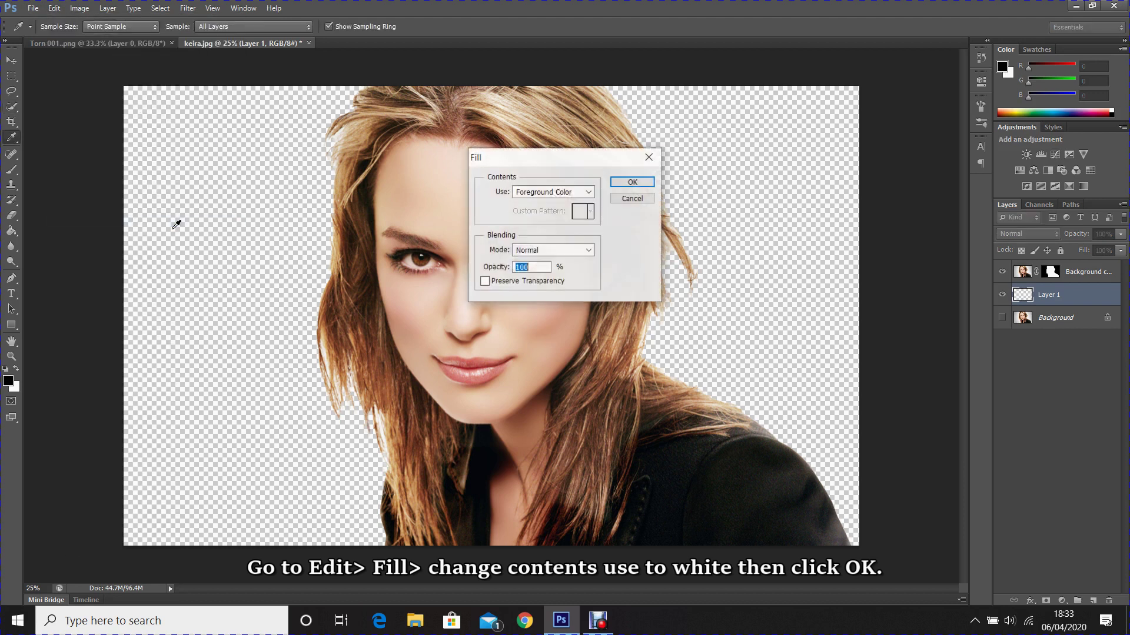
{"action": "left_click", "coordinate": [542, 193]}
{"action": "left_click", "coordinate": [547, 325]}
{"action": "left_click", "coordinate": [632, 181]}
{"action": "key", "text": "w"}
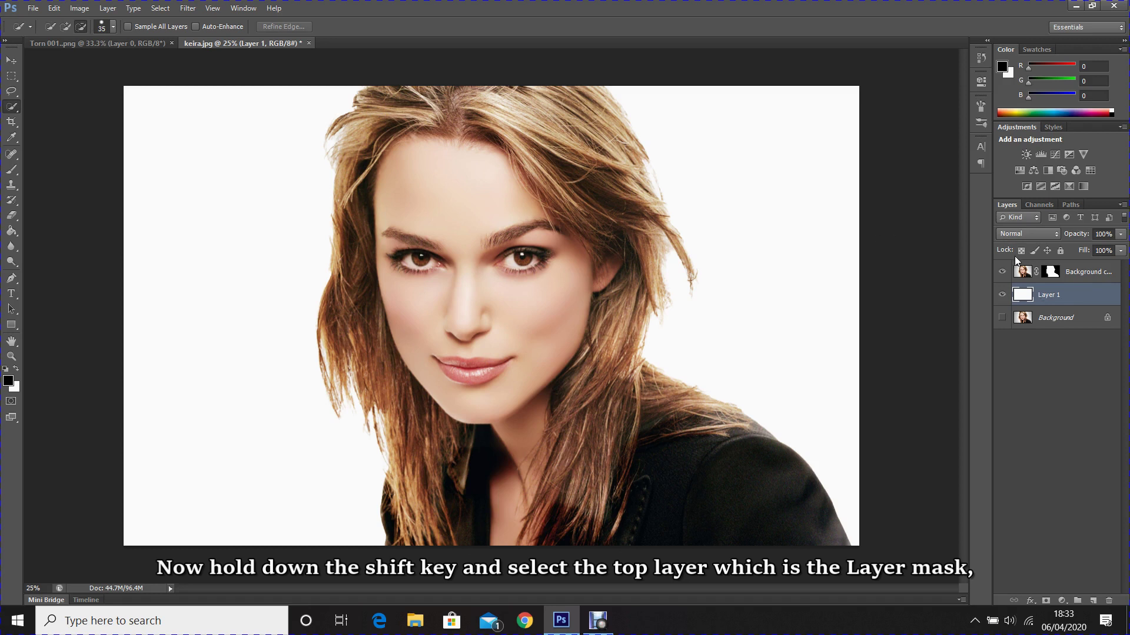
Convert the masked portrait layer and the white fill layer together into one Smart Object
{"action": "left_click", "coordinate": [1023, 272], "text": "shift"}
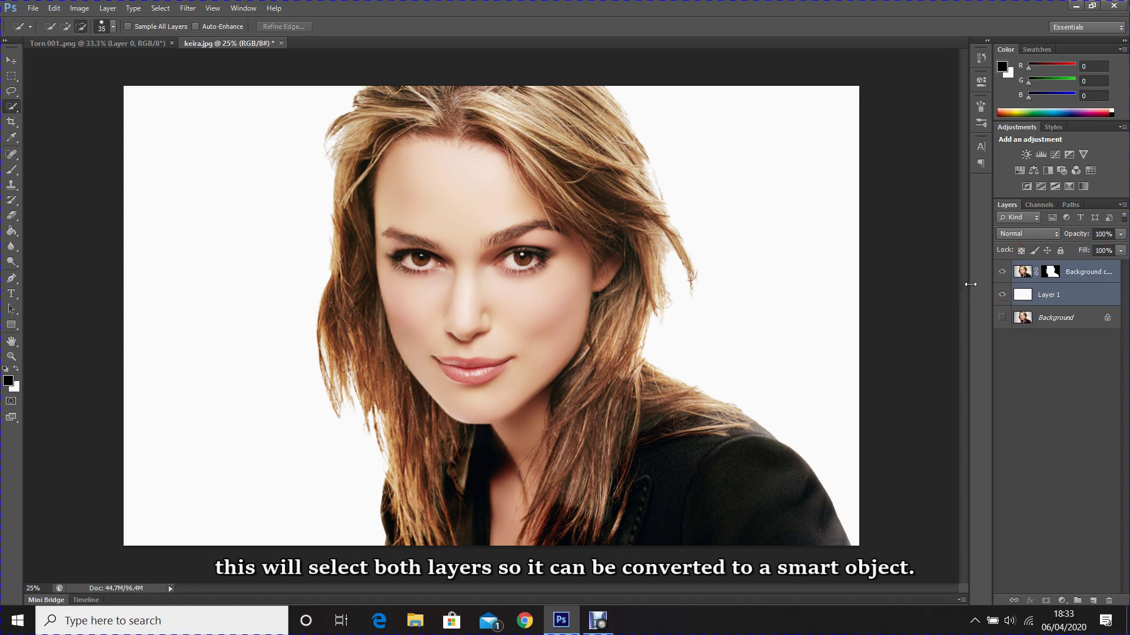
{"action": "left_click", "coordinate": [1122, 206]}
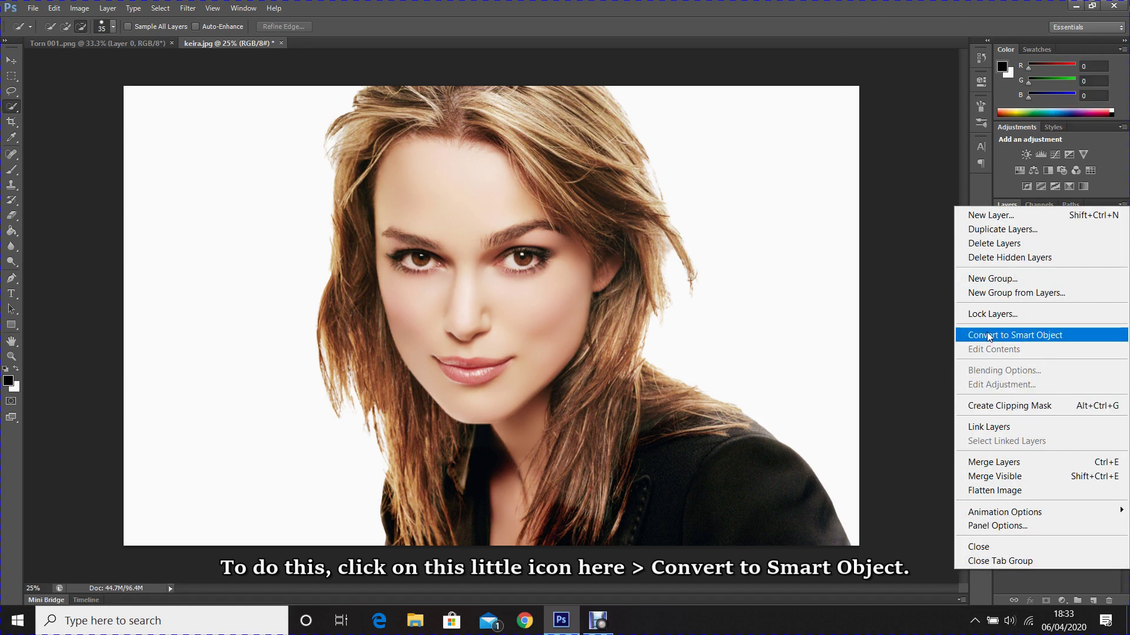
{"action": "left_click", "coordinate": [1034, 336]}
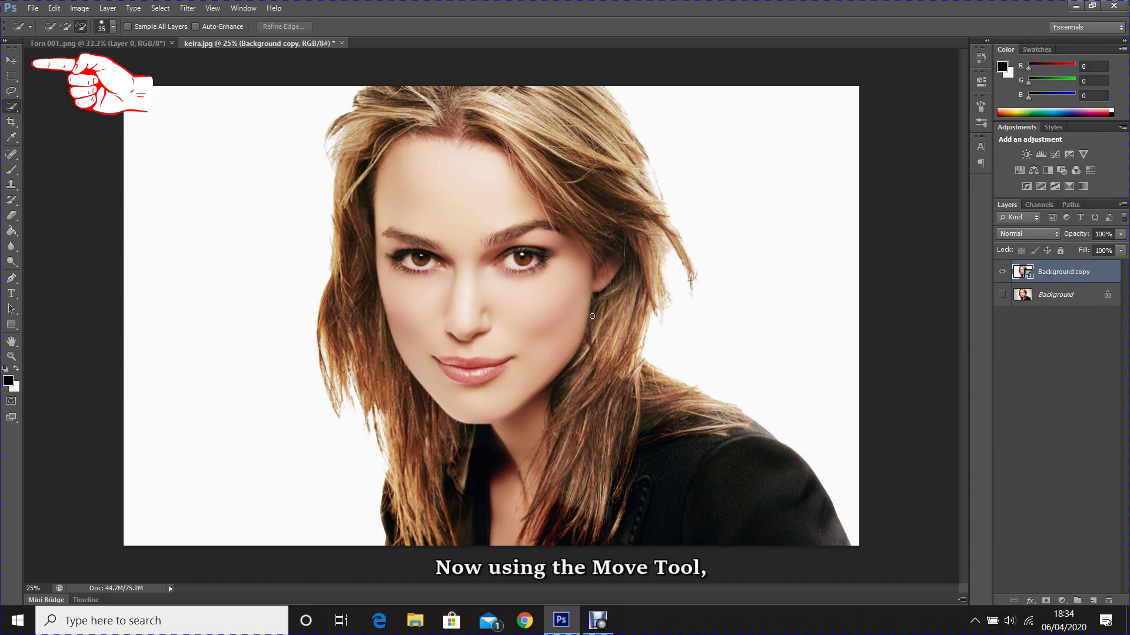
Move the portrait Smart Object into the torn paper document with the Move tool and set its opacity to 50%
{"action": "left_click", "coordinate": [11, 60]}
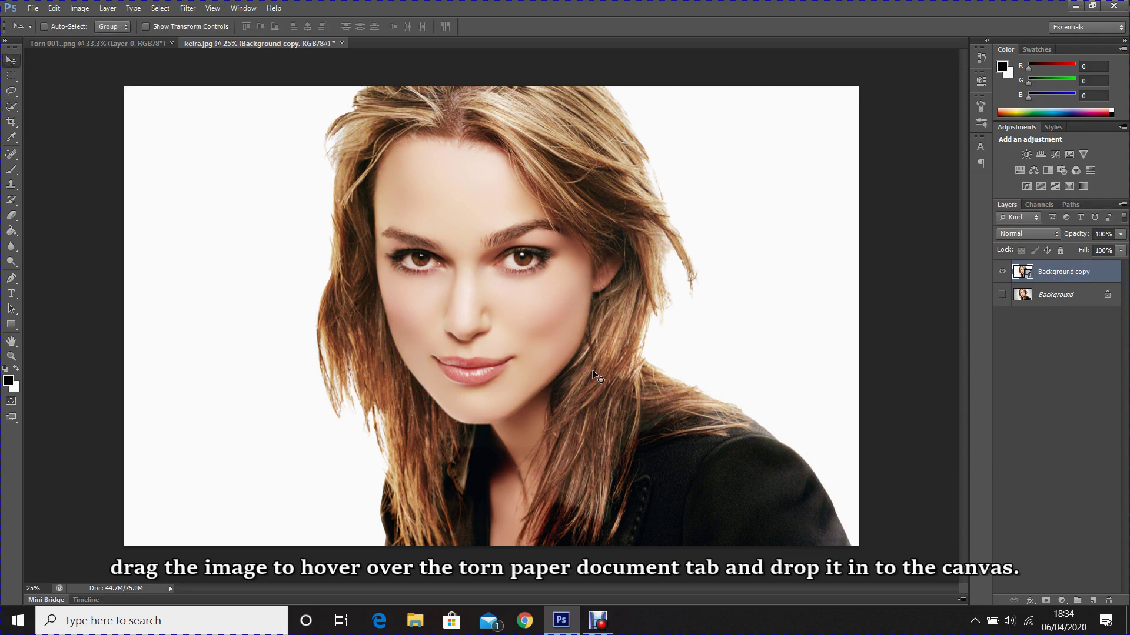
{"action": "left_click_drag", "start_coordinate": [593, 360], "coordinate": [494, 285]}
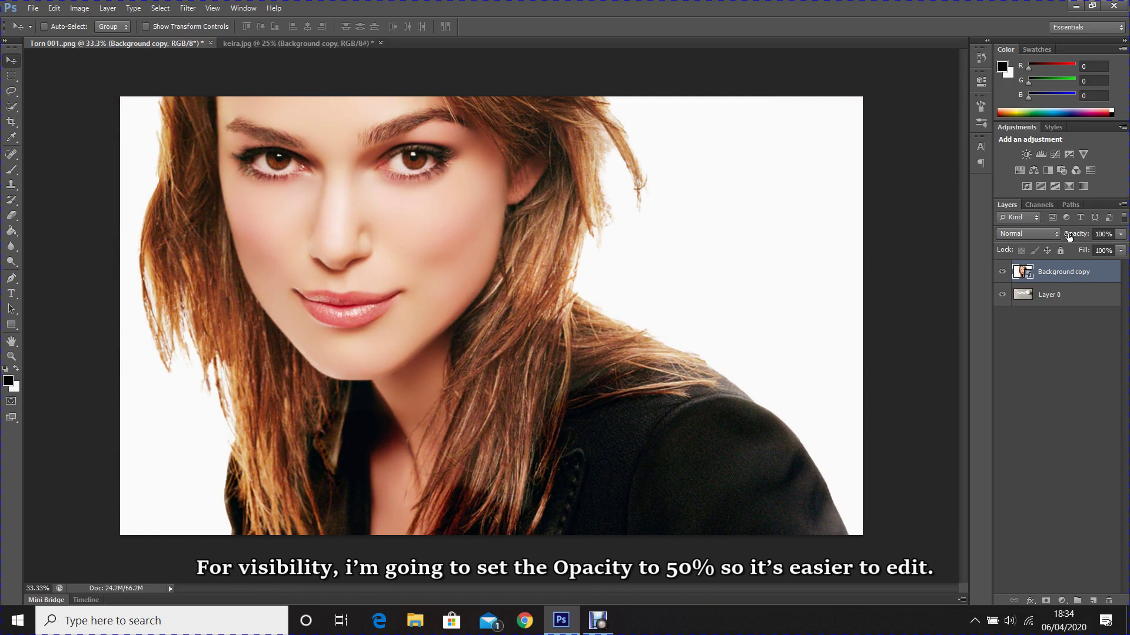
{"action": "left_click", "coordinate": [1099, 234]}
{"action": "type", "text": "50"}
{"action": "key", "text": "Return"}
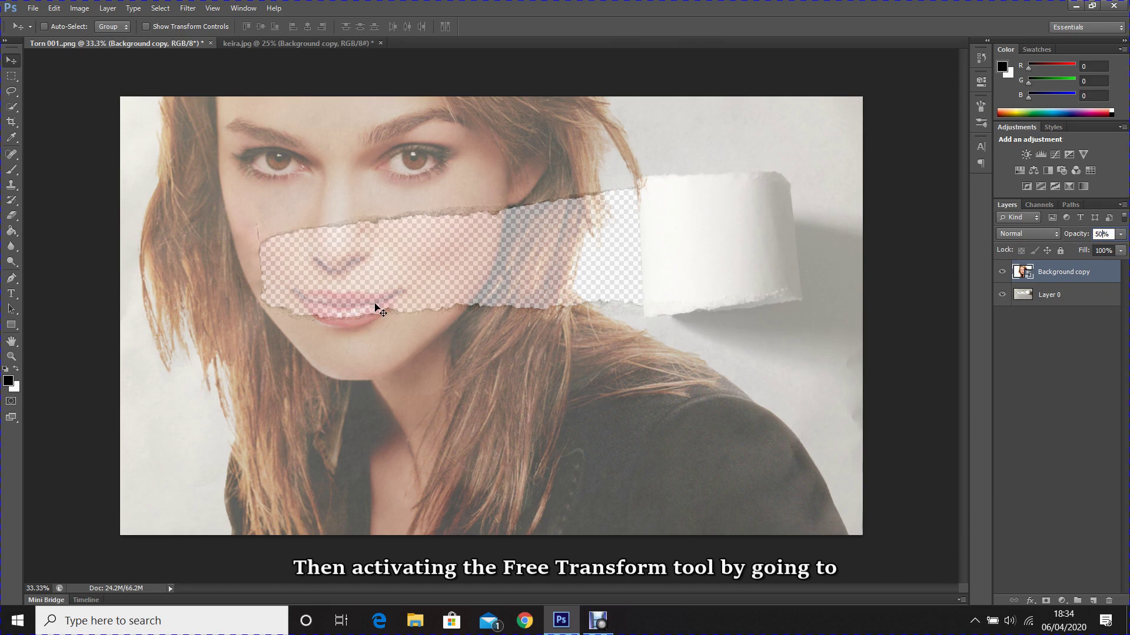
Free Transform the portrait to about 83% width and 84% height, placing the eyes within the torn paper opening
{"action": "left_click", "coordinate": [54, 8]}
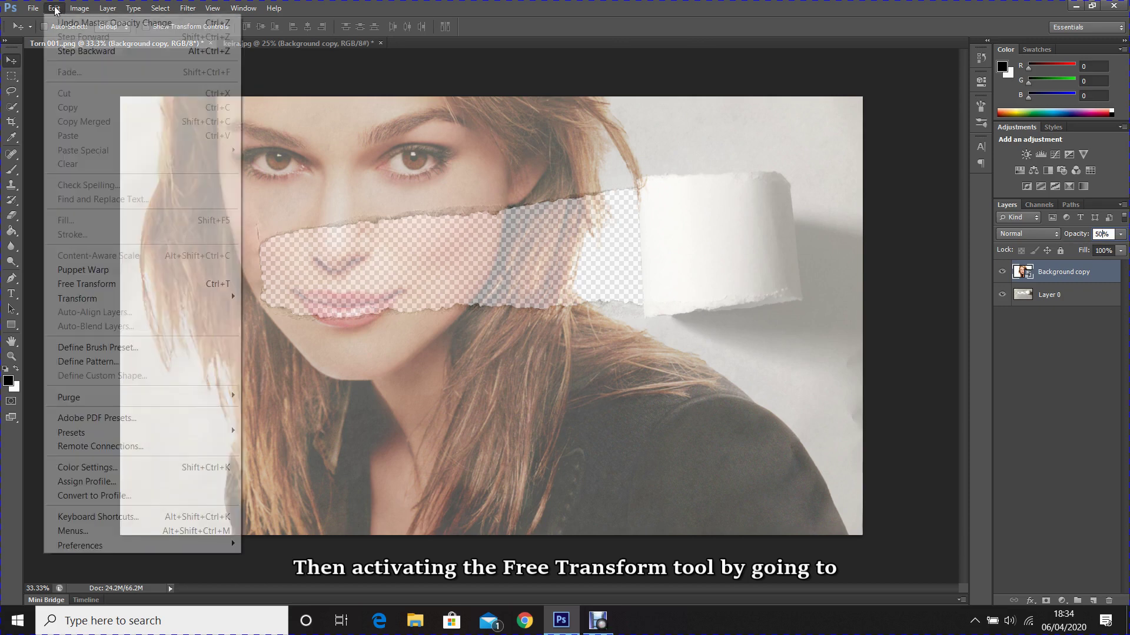
{"action": "left_click", "coordinate": [93, 284]}
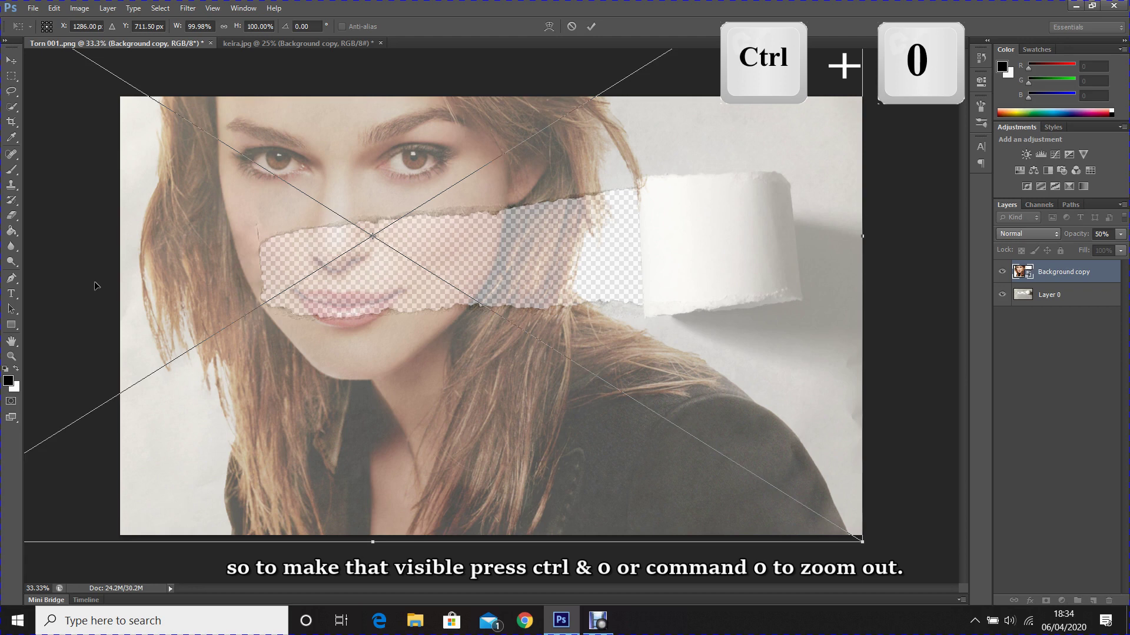
{"action": "key", "text": "ctrl+0"}
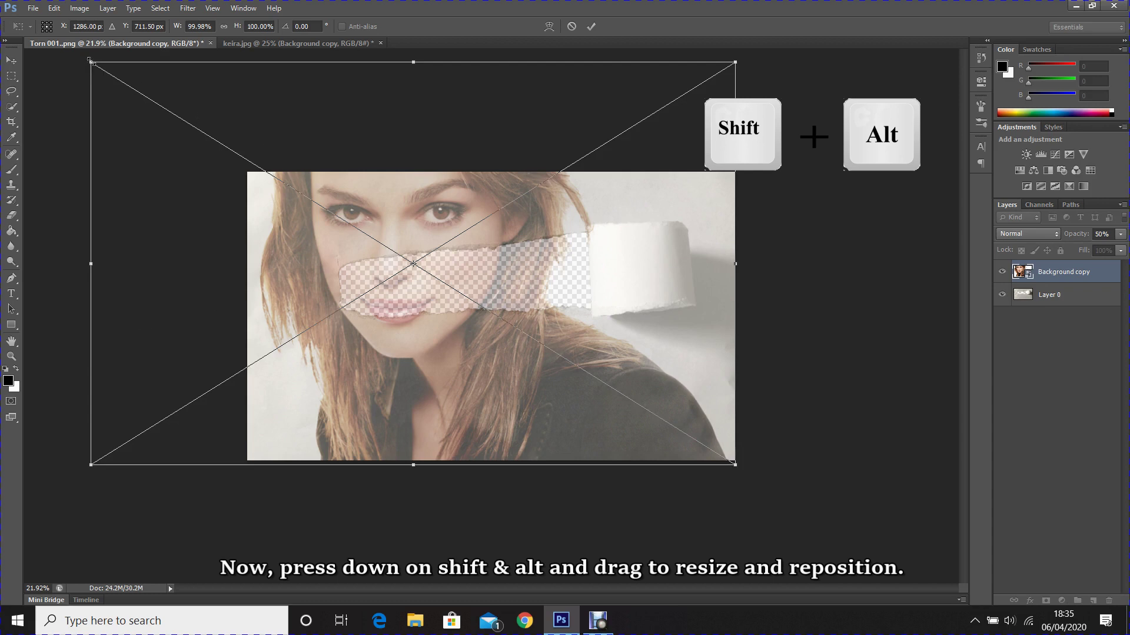
{"action": "left_click_drag", "start_coordinate": [91, 62], "coordinate": [263, 169]}
{"action": "left_click_drag", "start_coordinate": [359, 194], "coordinate": [389, 268]}
{"action": "left_click_drag", "start_coordinate": [723, 509], "coordinate": [714, 506]}
{"action": "left_click_drag", "start_coordinate": [168, 166], "coordinate": [179, 167]}
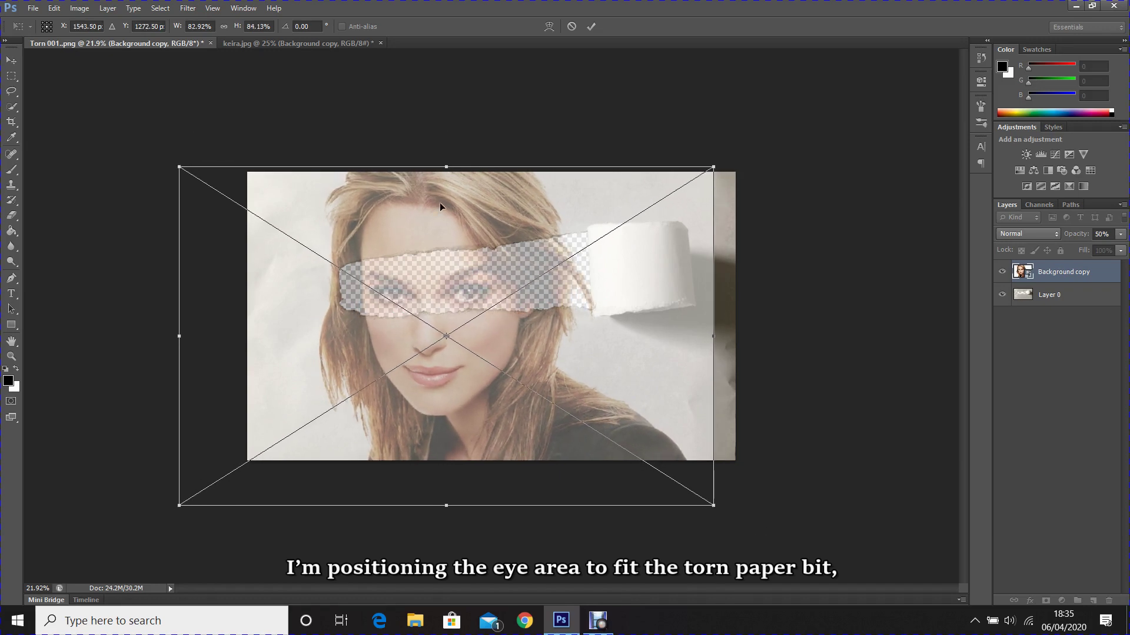
{"action": "left_click_drag", "start_coordinate": [445, 217], "coordinate": [442, 216]}
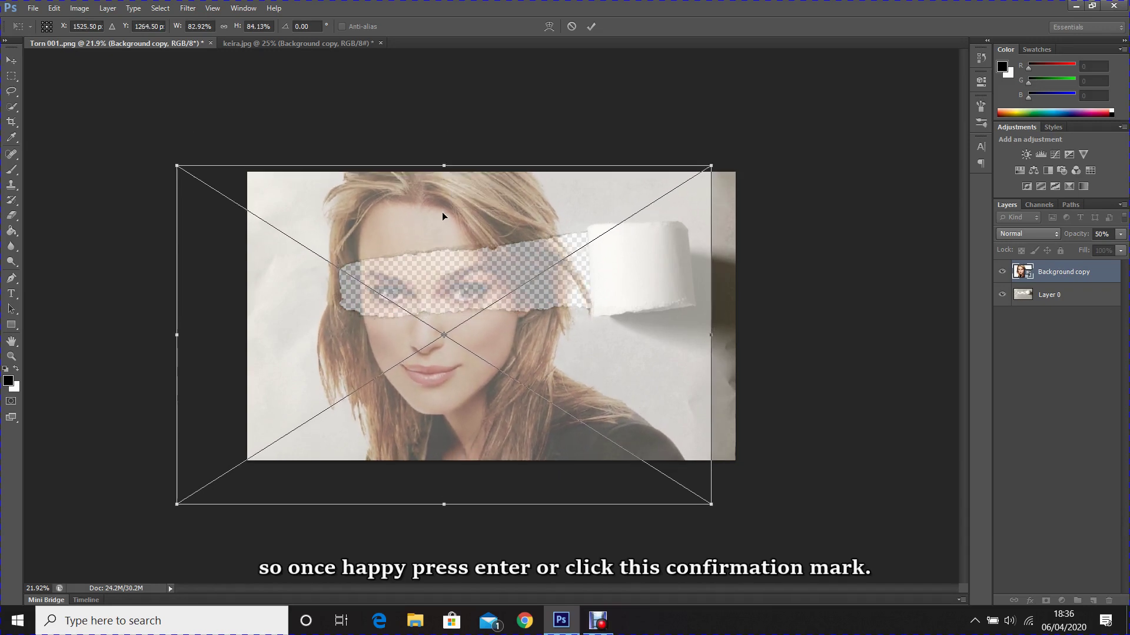
{"action": "left_click", "coordinate": [590, 26]}
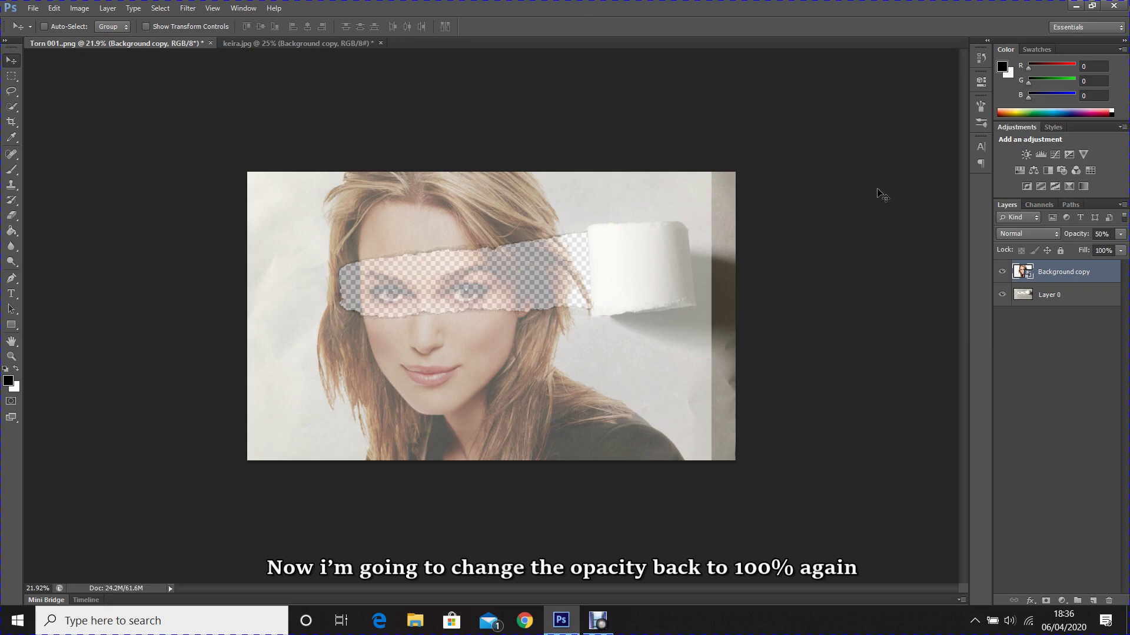
Set the portrait layer's opacity to 100%
{"action": "left_click", "coordinate": [1101, 233]}
{"action": "type", "text": "100"}
{"action": "key", "text": "Return"}
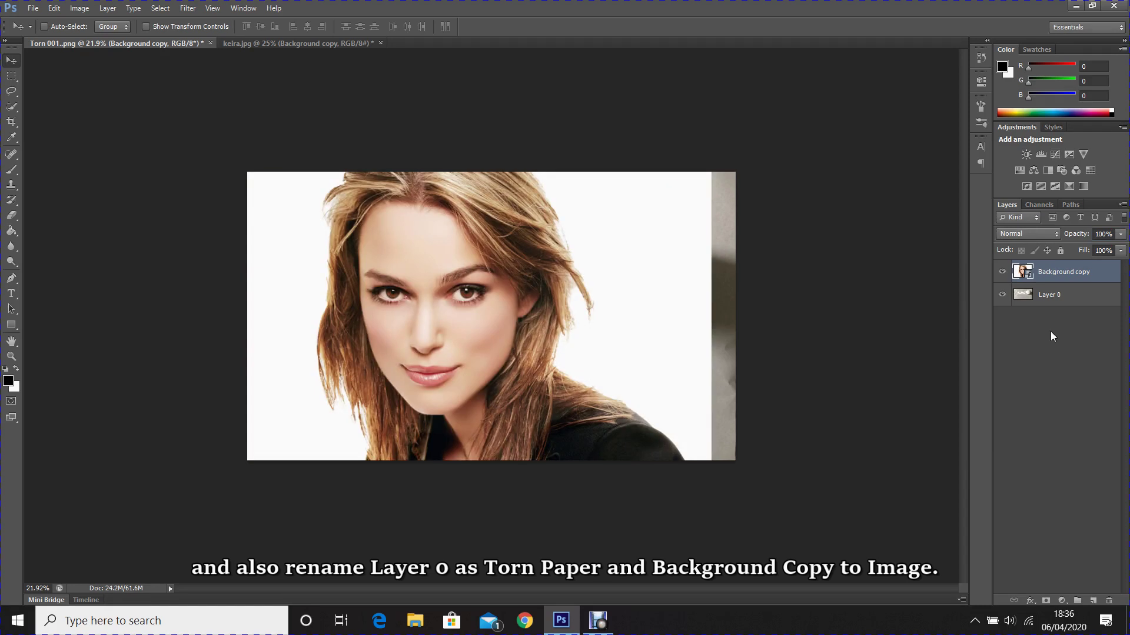
Rename Layer 0 as "Torn Paper" and the Background copy layer as "Image"
{"action": "left_click", "coordinate": [1048, 301]}
{"action": "double_click", "coordinate": [1050, 295]}
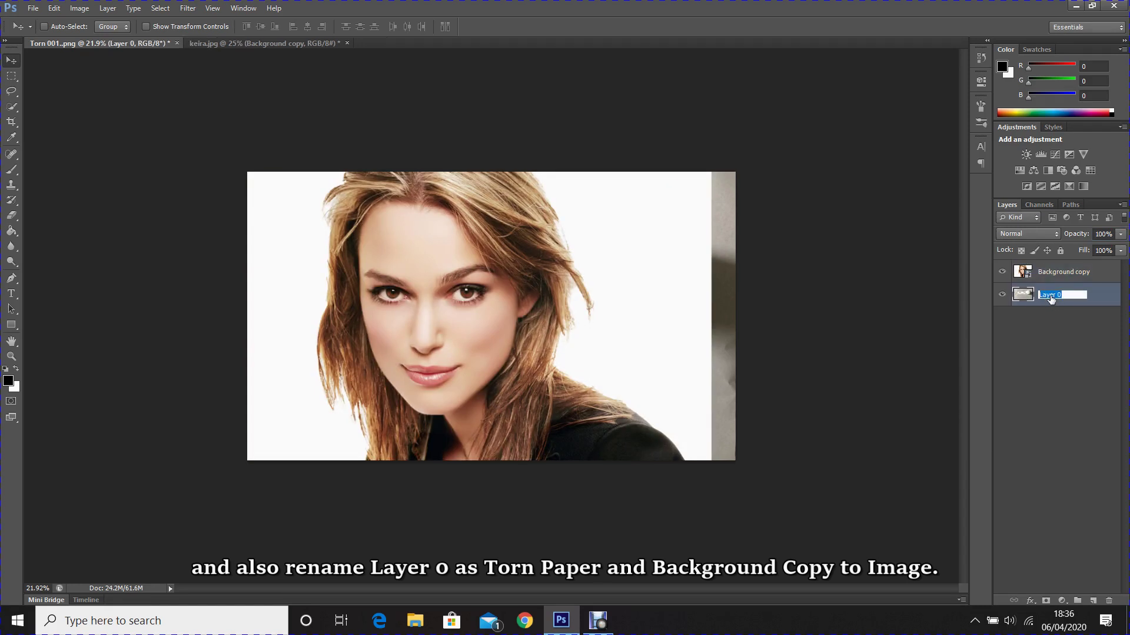
{"action": "type", "text": "Torn Paper"}
{"action": "left_click", "coordinate": [1067, 274]}
{"action": "double_click", "coordinate": [1067, 274]}
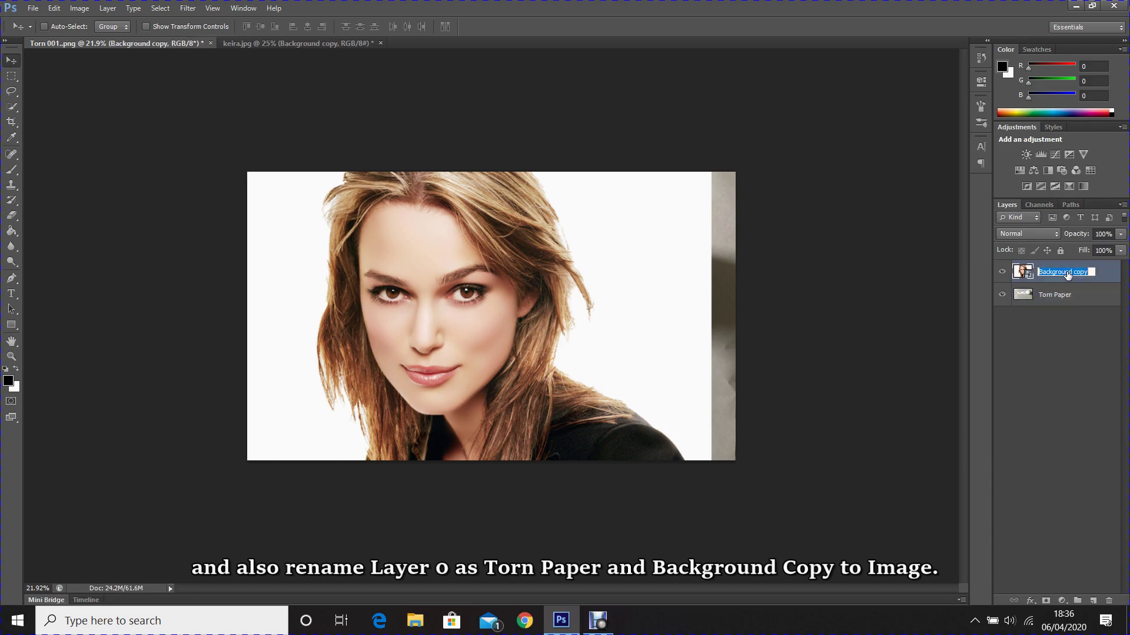
{"action": "type", "text": "Image"}
{"action": "key", "text": "Return"}
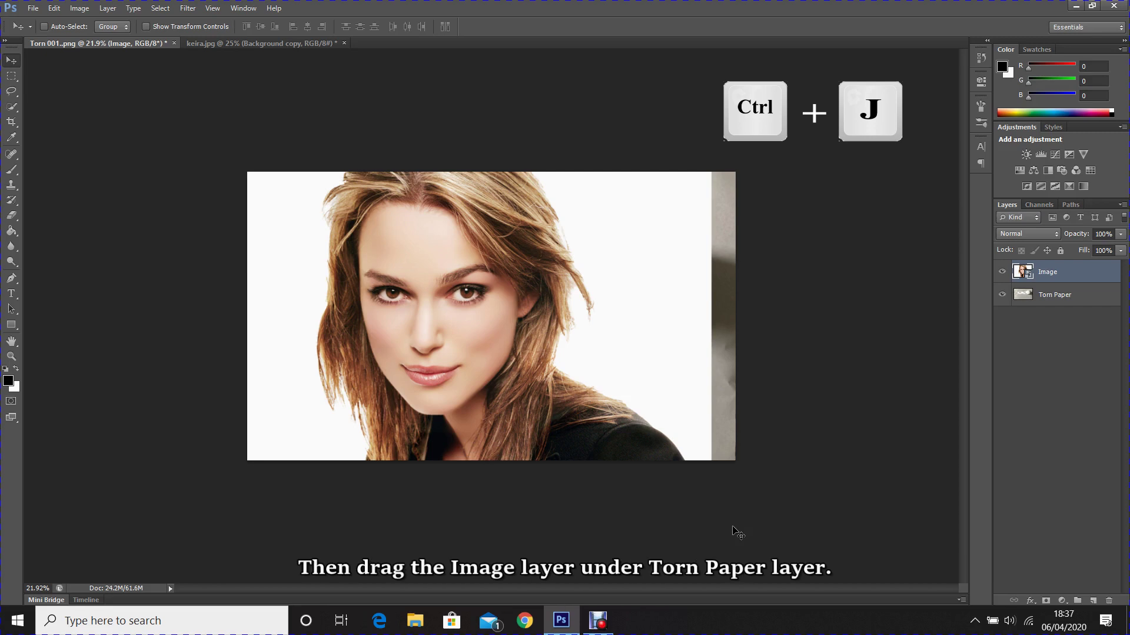
Duplicate the Image layer and move the original Image layer beneath the Torn Paper layer
{"action": "key", "text": "ctrl+j"}
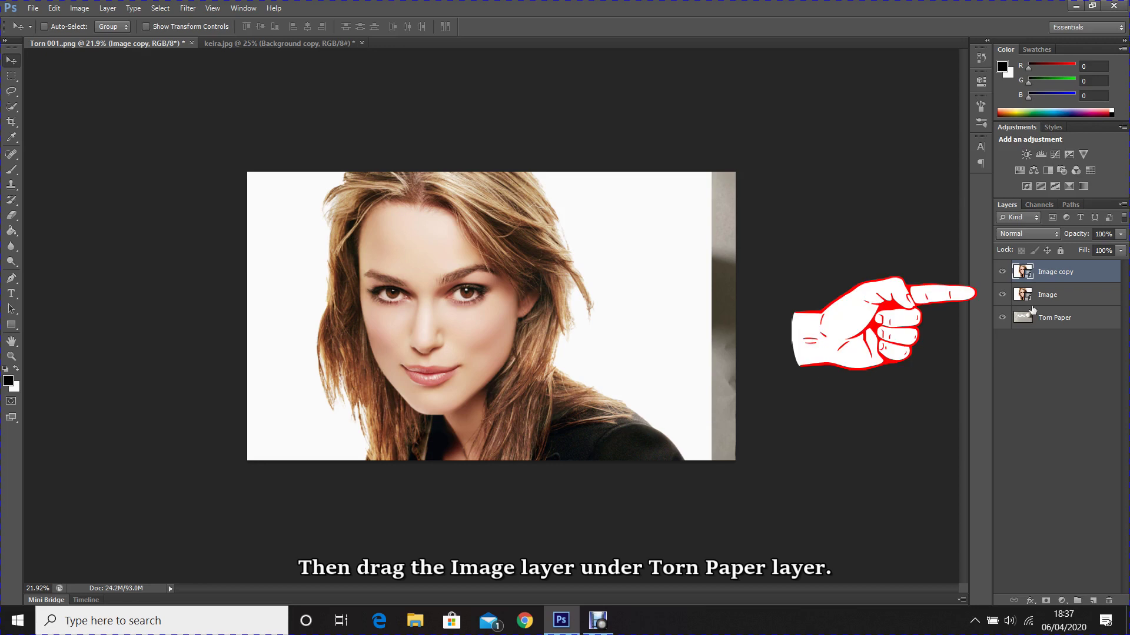
{"action": "left_click", "coordinate": [1053, 295]}
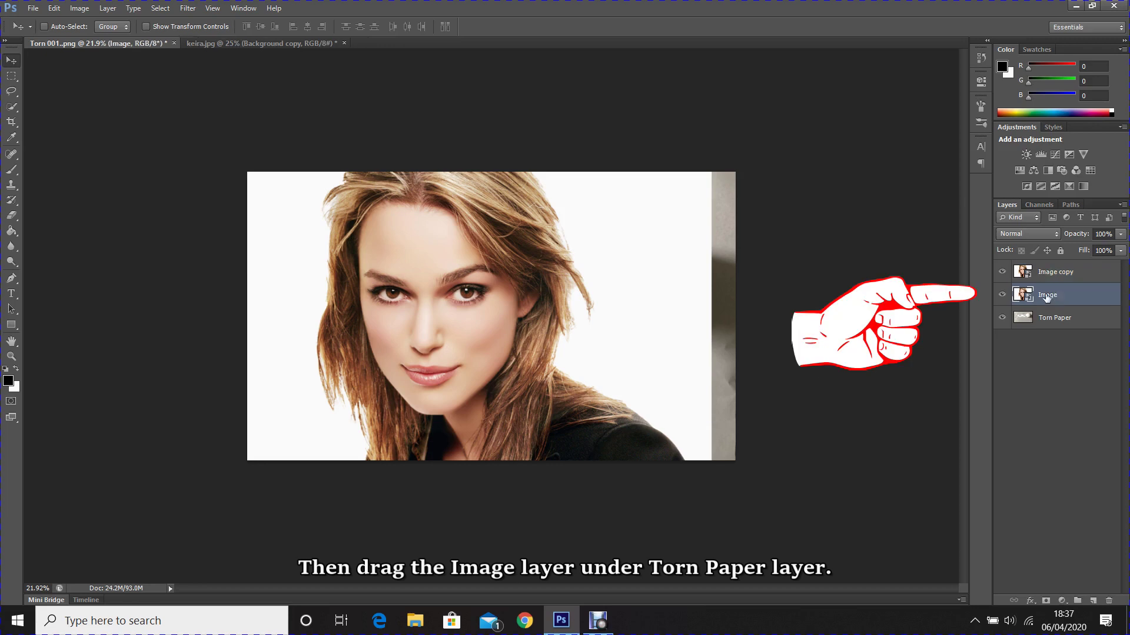
{"action": "left_click_drag", "start_coordinate": [1047, 297], "coordinate": [1054, 333]}
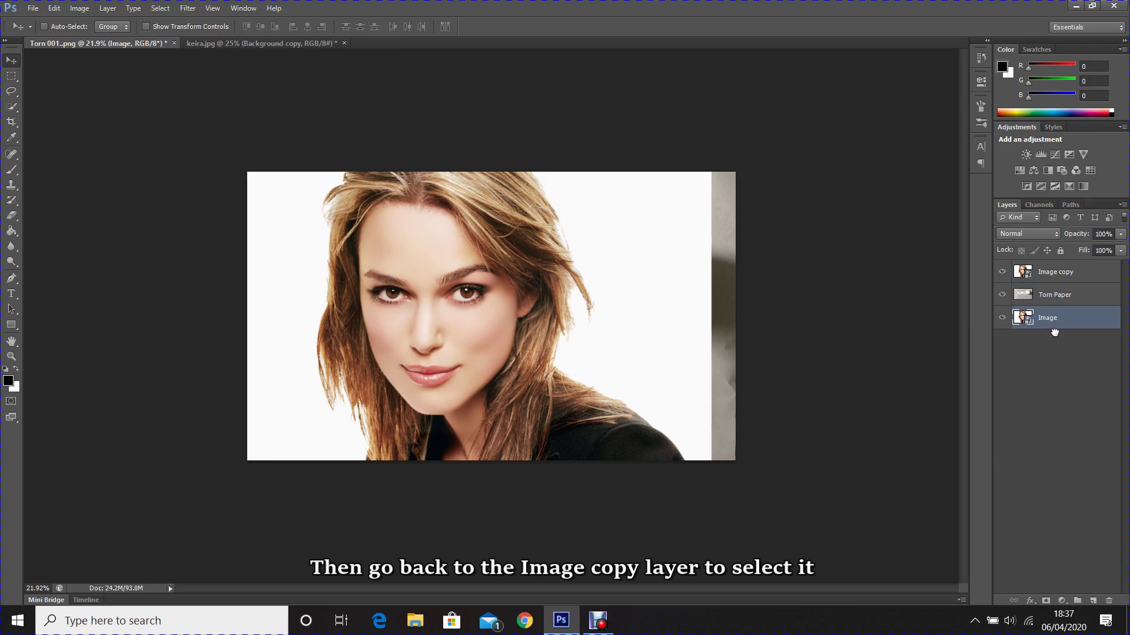
Mask the Image copy layer with a selection loaded from the Torn Paper layer and set its blend mode to Multiply
{"action": "left_click", "coordinate": [1033, 276]}
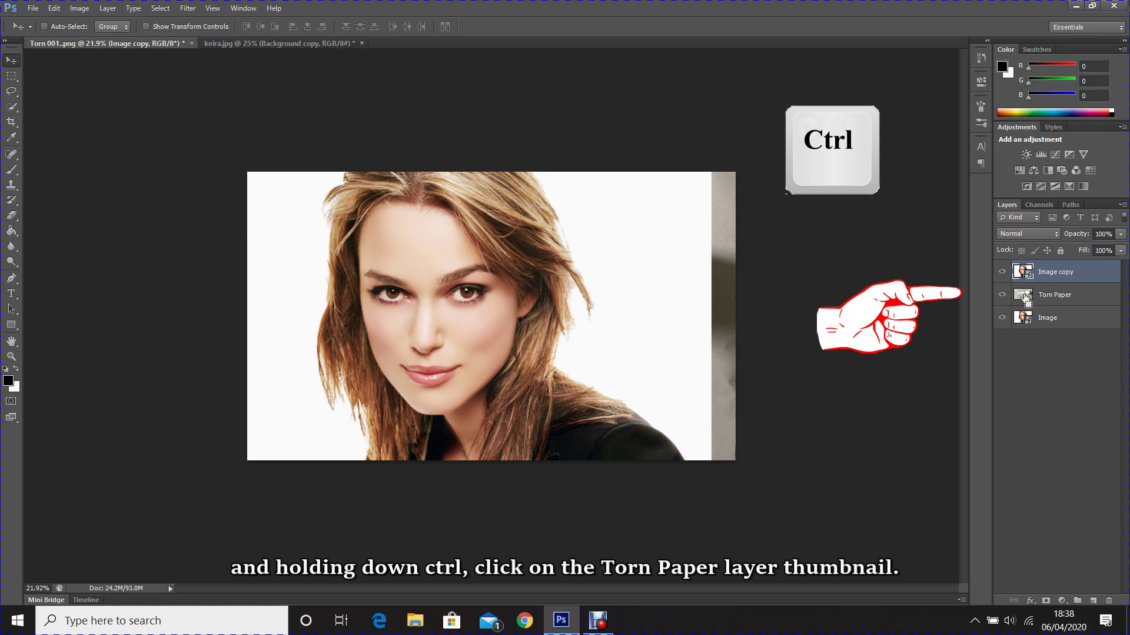
{"action": "left_click", "coordinate": [1024, 299], "text": "ctrl"}
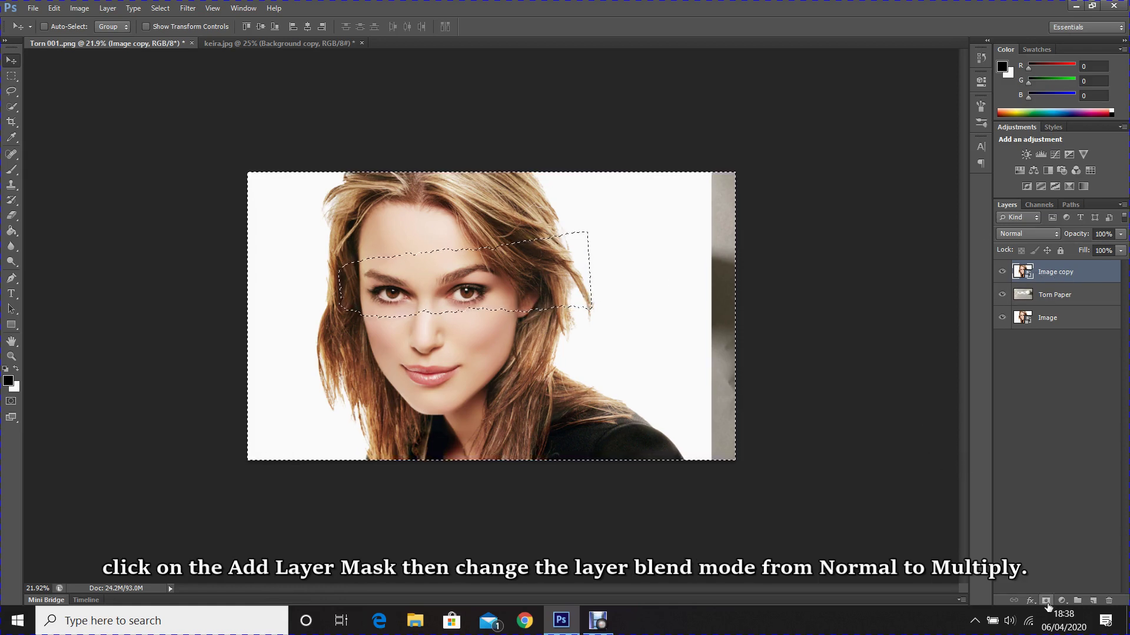
{"action": "left_click", "coordinate": [1047, 600]}
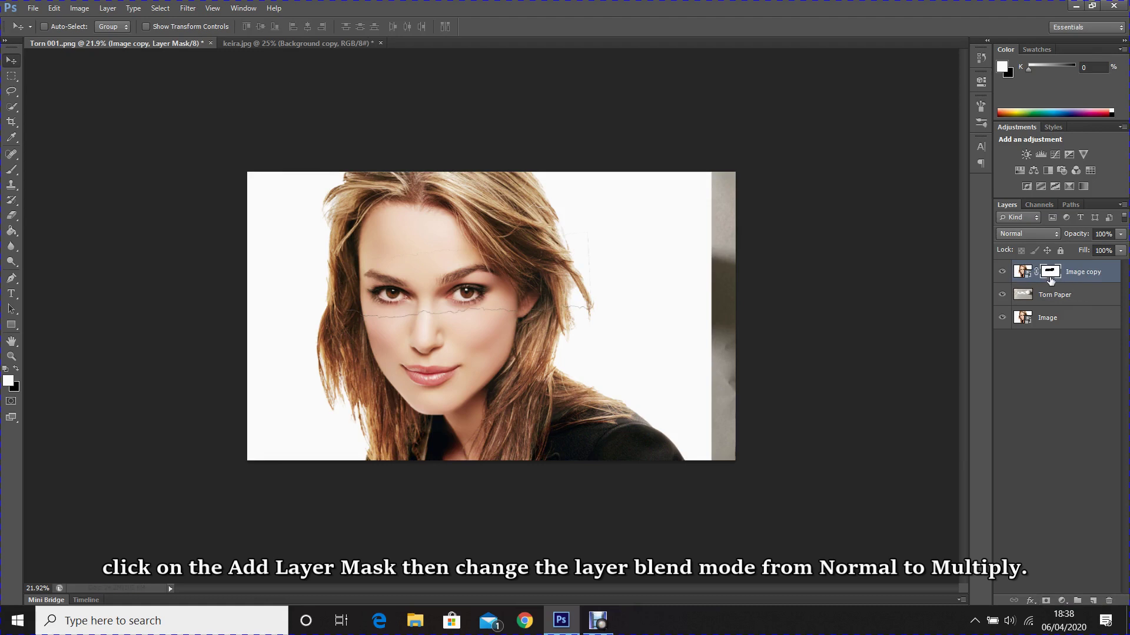
{"action": "left_click", "coordinate": [1015, 231]}
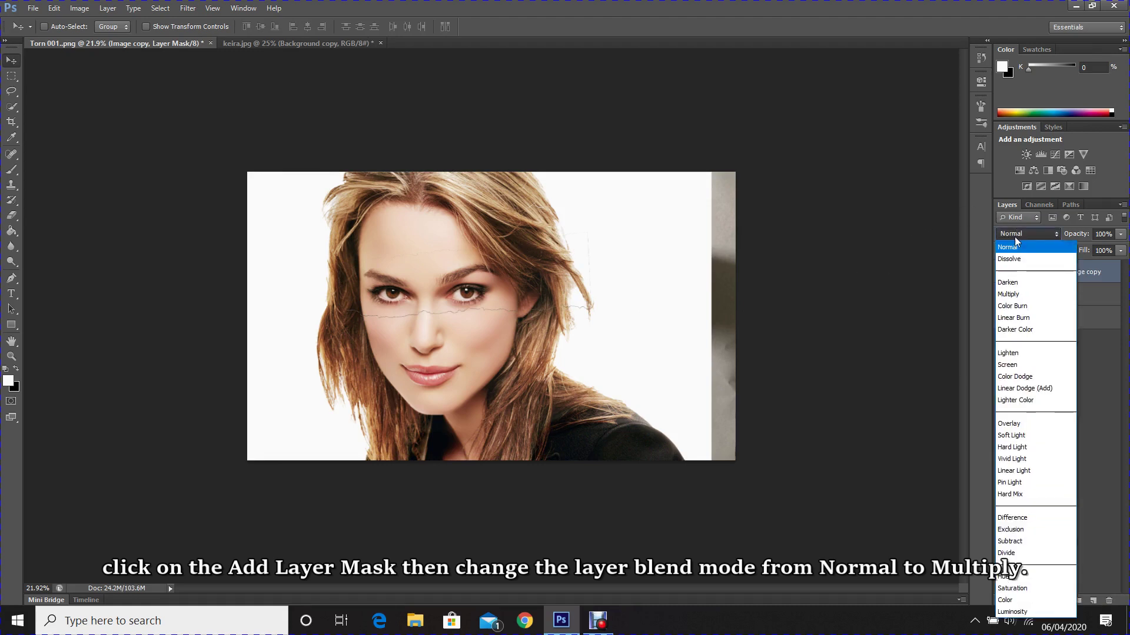
{"action": "left_click", "coordinate": [1009, 295]}
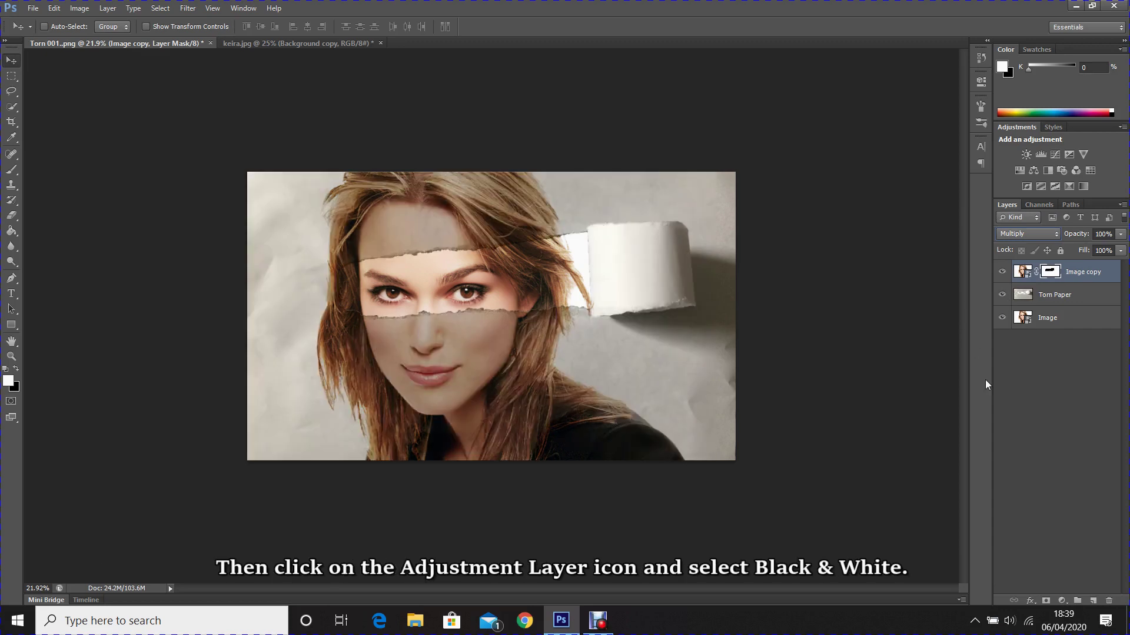
Add a Black & White adjustment layer above Image copy and clip it to that layer
{"action": "left_click", "coordinate": [1063, 600]}
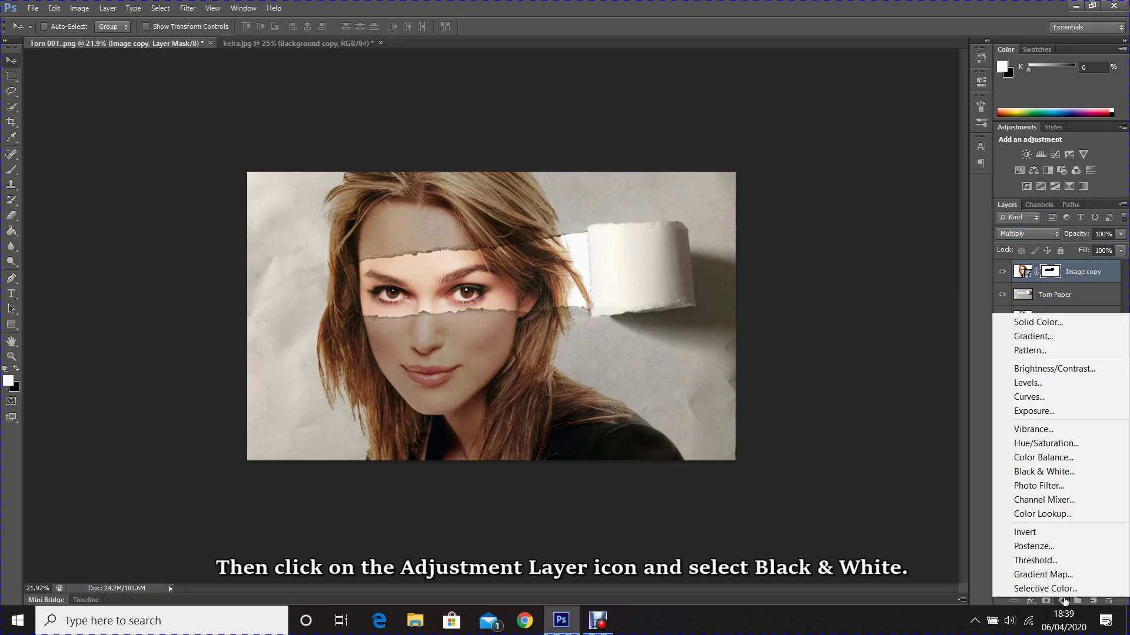
{"action": "left_click", "coordinate": [1044, 474]}
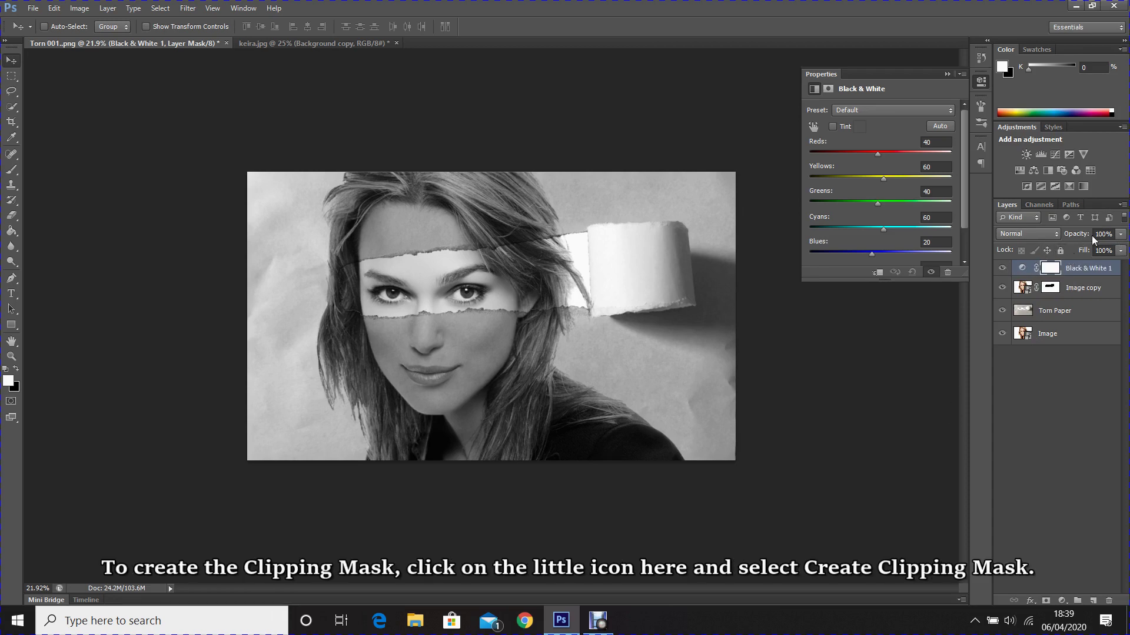
{"action": "left_click", "coordinate": [1122, 205]}
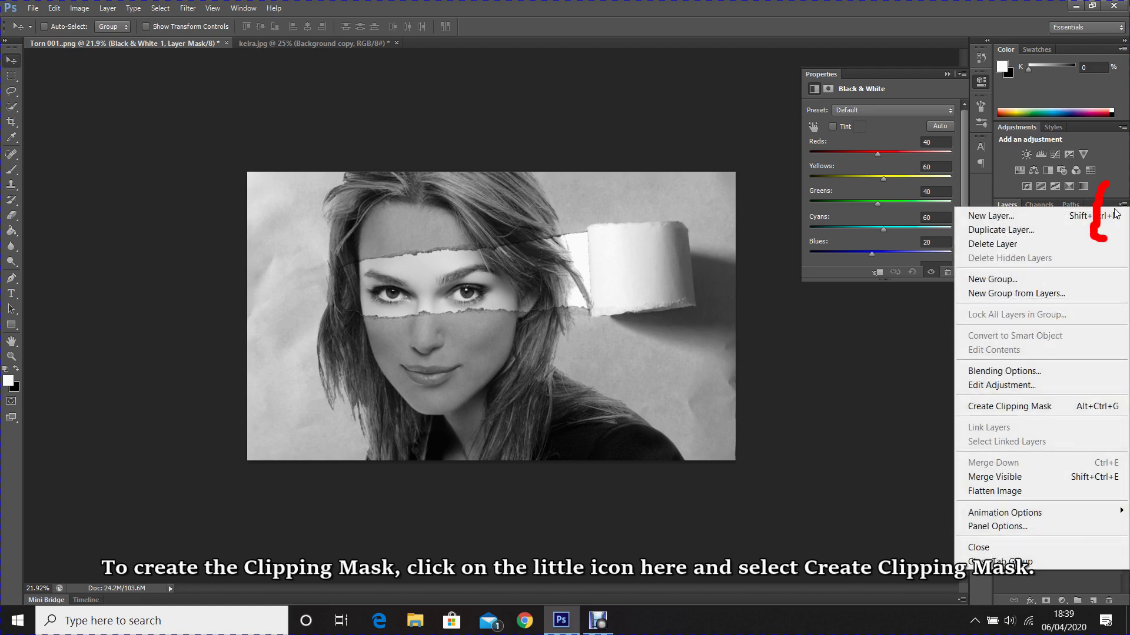
{"action": "left_click", "coordinate": [1034, 408]}
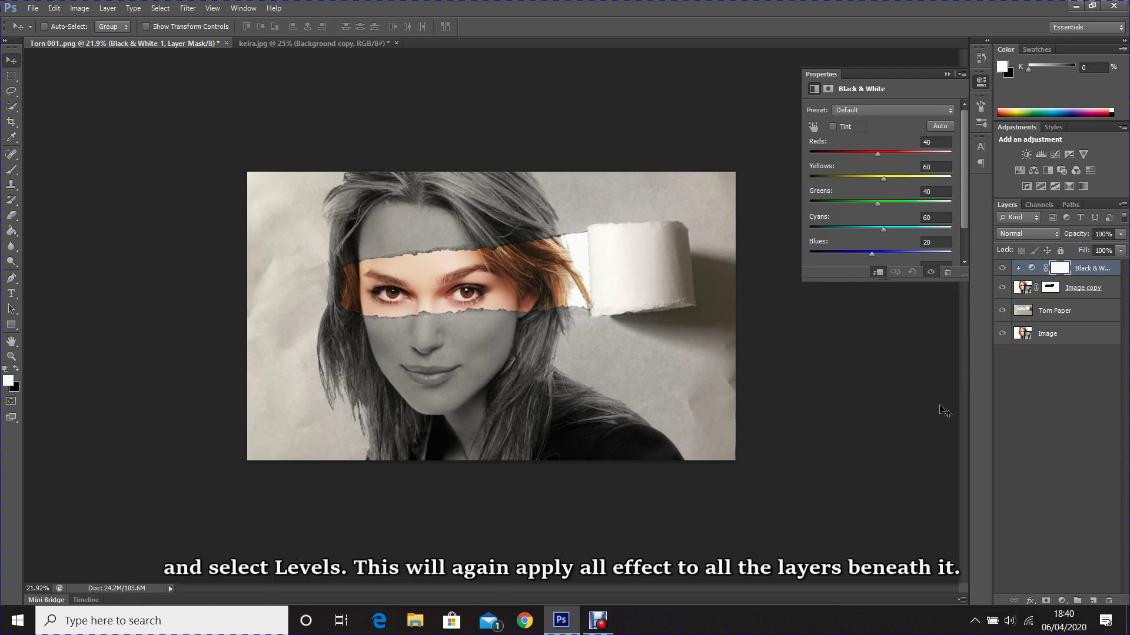
Add a Levels adjustment layer above the Black & White adjustment and clip it to the Image copy layer
{"action": "left_click", "coordinate": [1062, 601]}
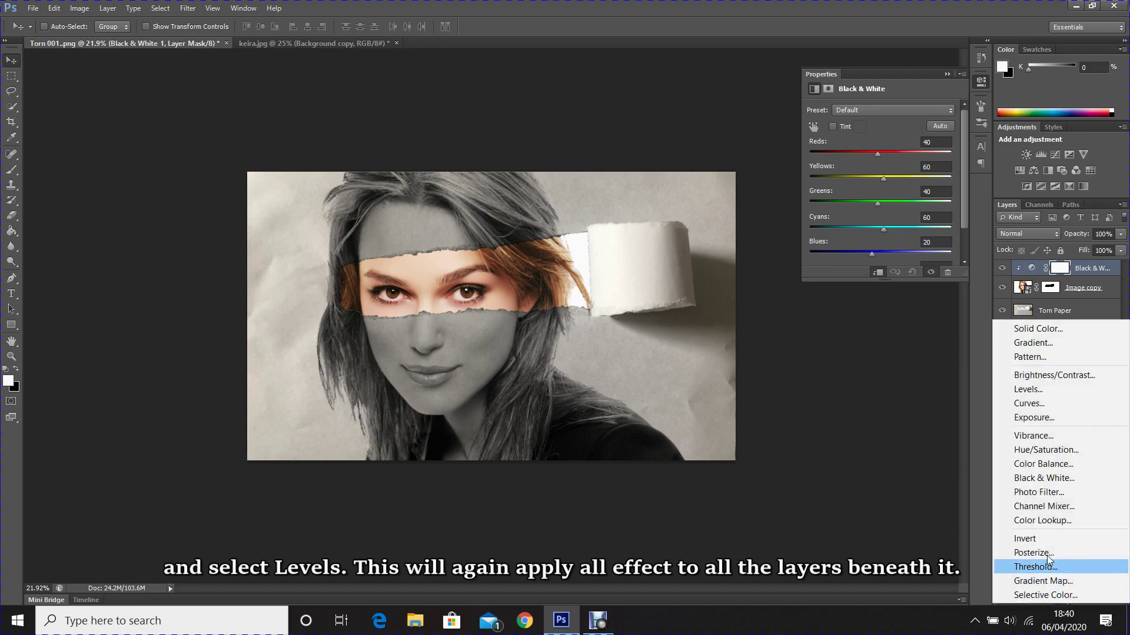
{"action": "left_click", "coordinate": [1040, 391]}
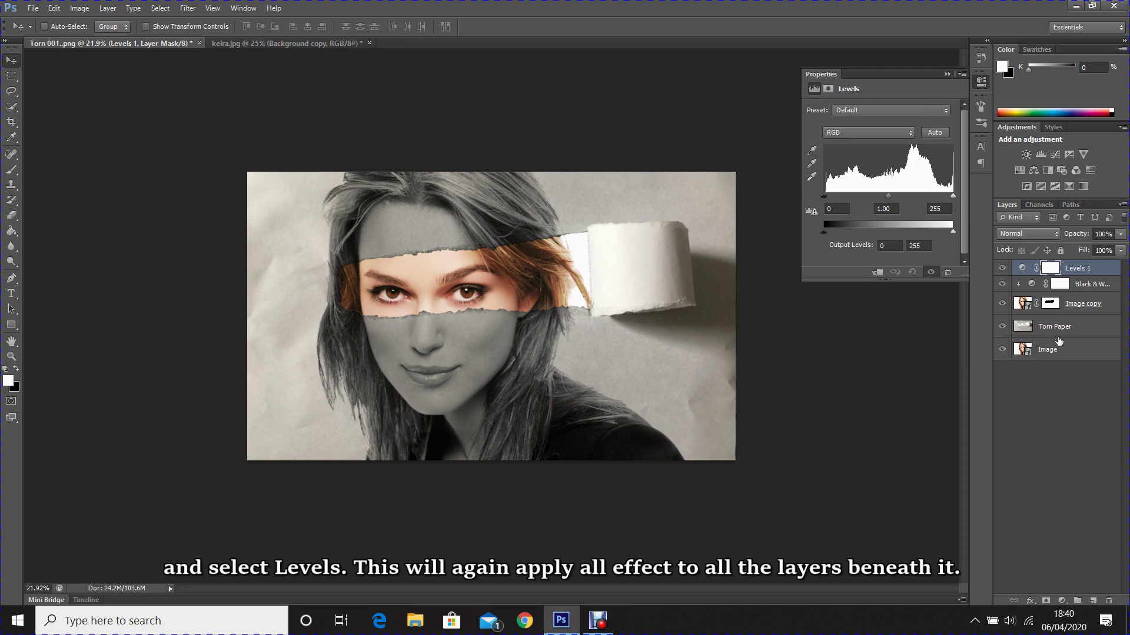
{"action": "left_click", "coordinate": [1122, 205]}
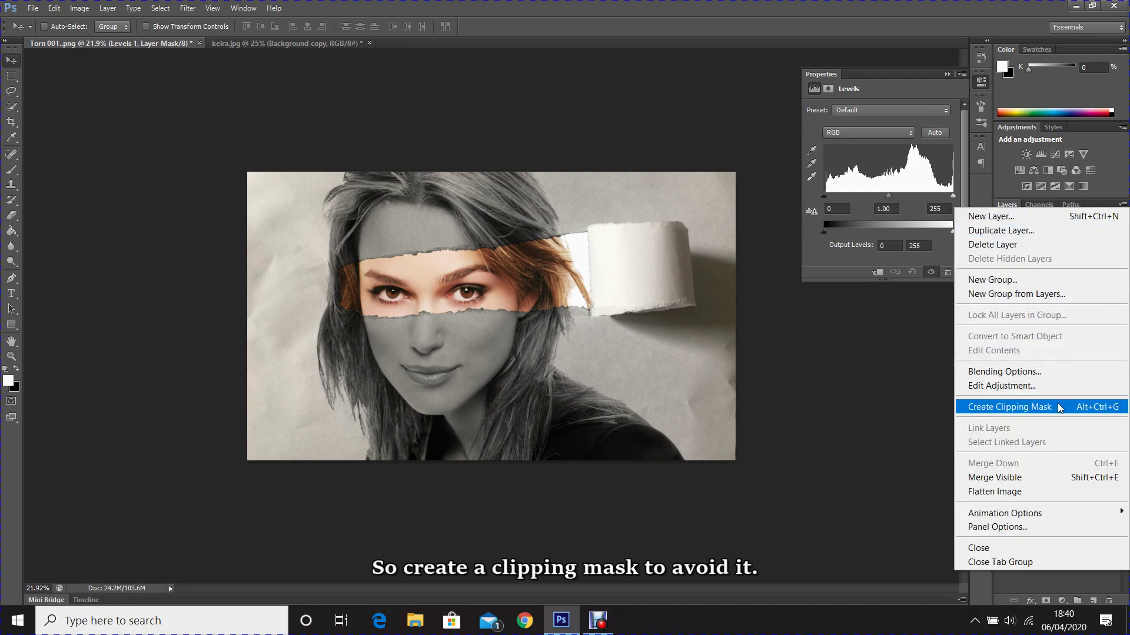
{"action": "left_click", "coordinate": [1000, 407]}
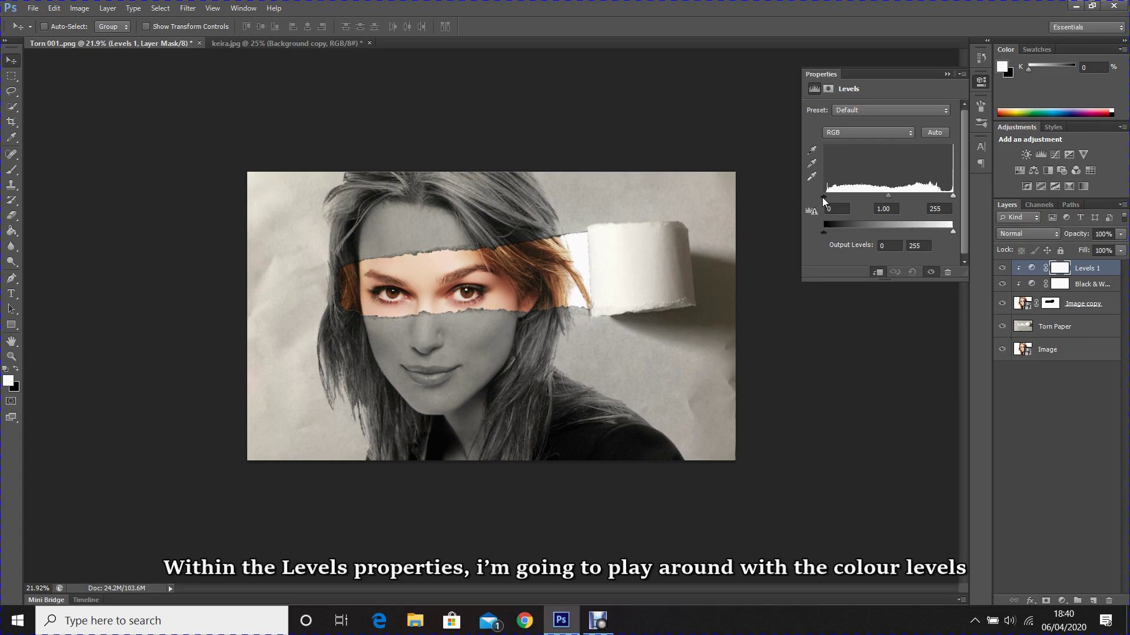
Set the Levels input values to 9 for shadows, 1.22 for midtones and 240 for highlights
{"action": "left_click_drag", "start_coordinate": [821, 197], "coordinate": [827, 199]}
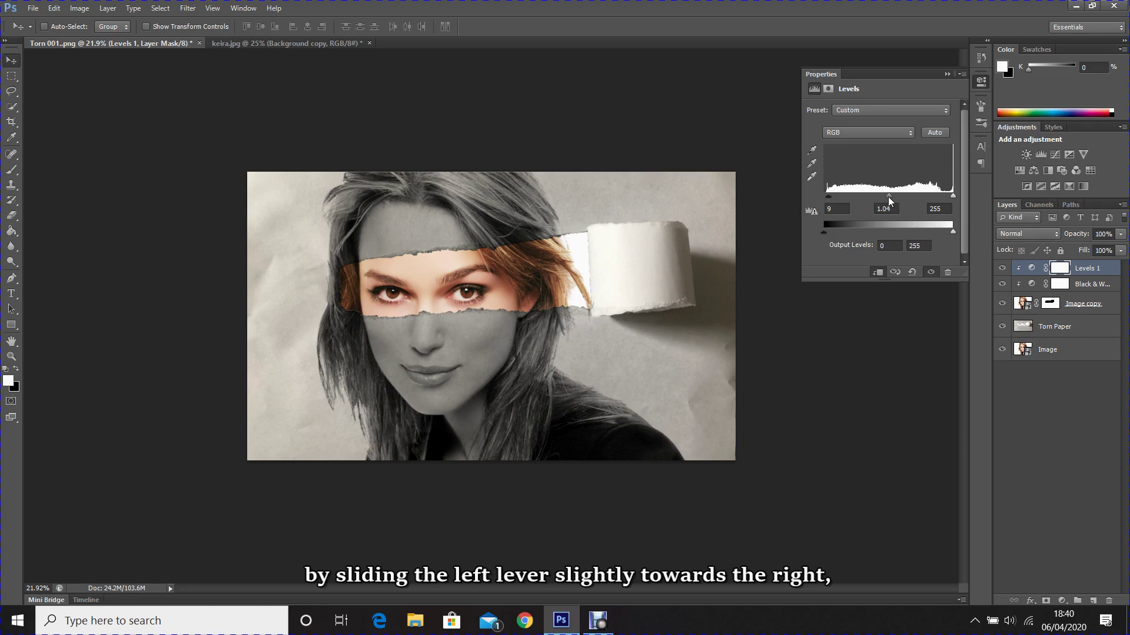
{"action": "left_click_drag", "start_coordinate": [888, 200], "coordinate": [881, 201]}
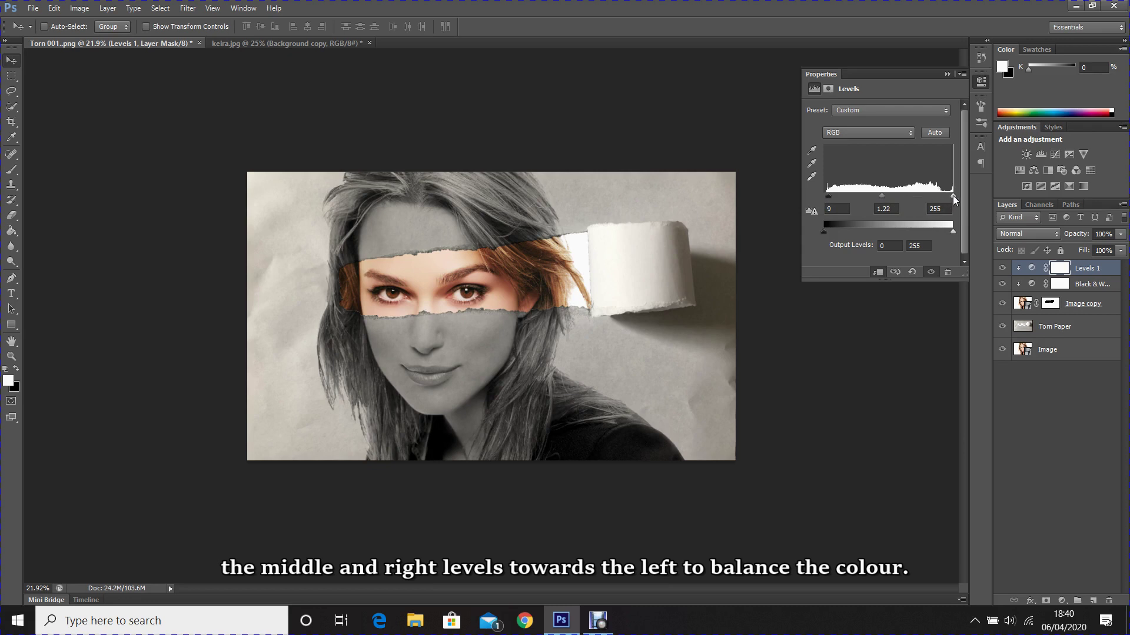
{"action": "left_click_drag", "start_coordinate": [953, 200], "coordinate": [947, 203]}
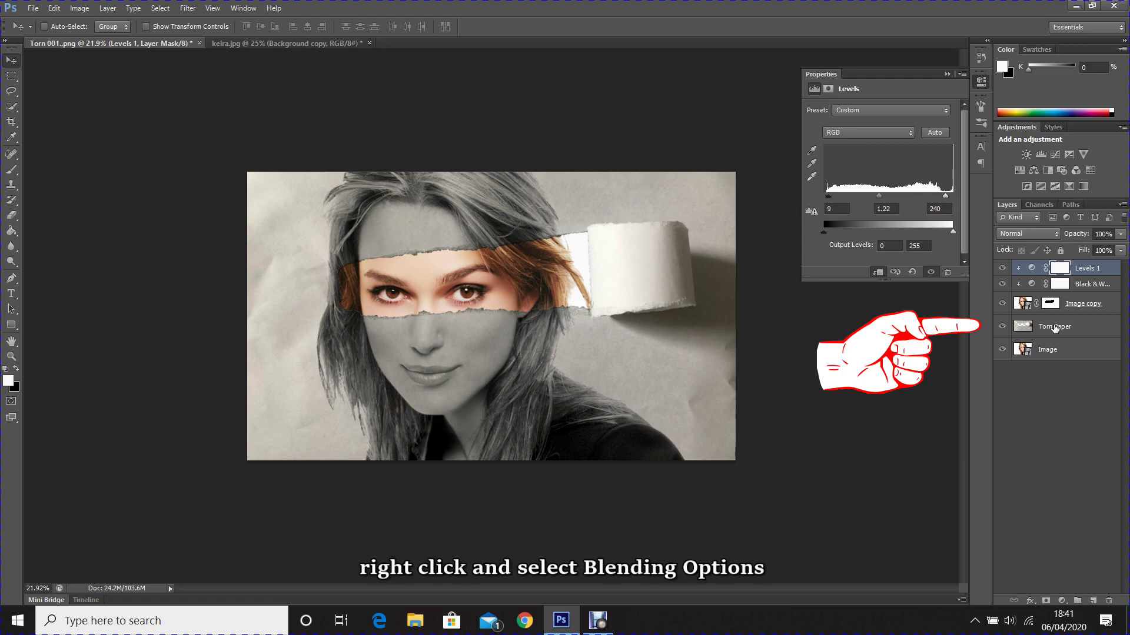
Add a Drop Shadow layer style to the Torn Paper layer with its opacity set to 35%
{"action": "left_click", "coordinate": [1048, 328]}
{"action": "right_click", "coordinate": [1048, 328]}
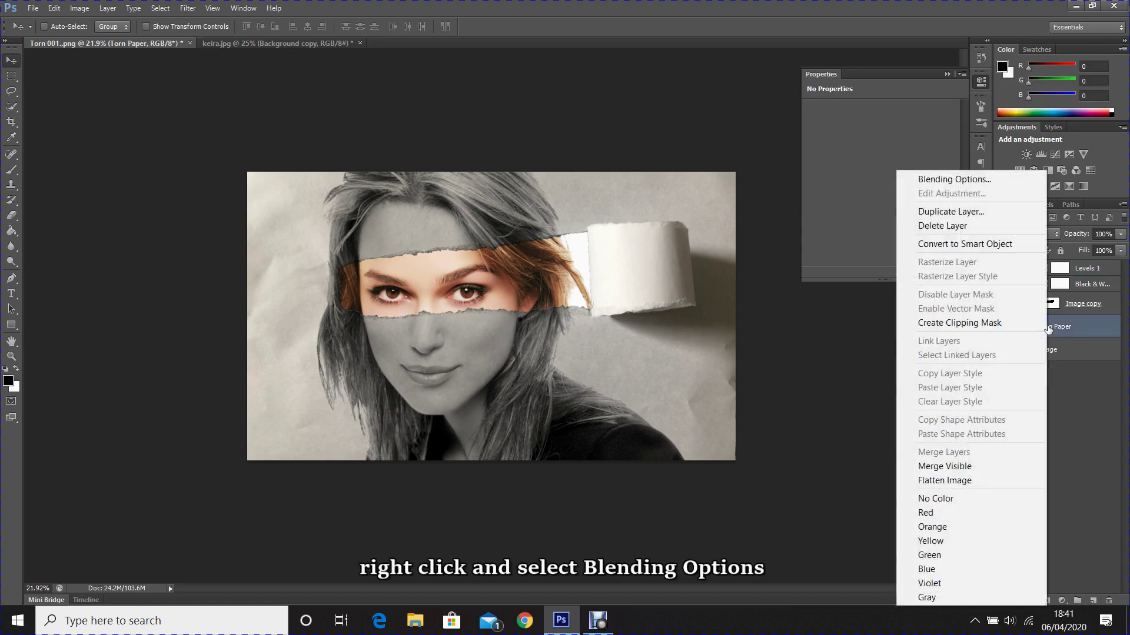
{"action": "left_click", "coordinate": [998, 180]}
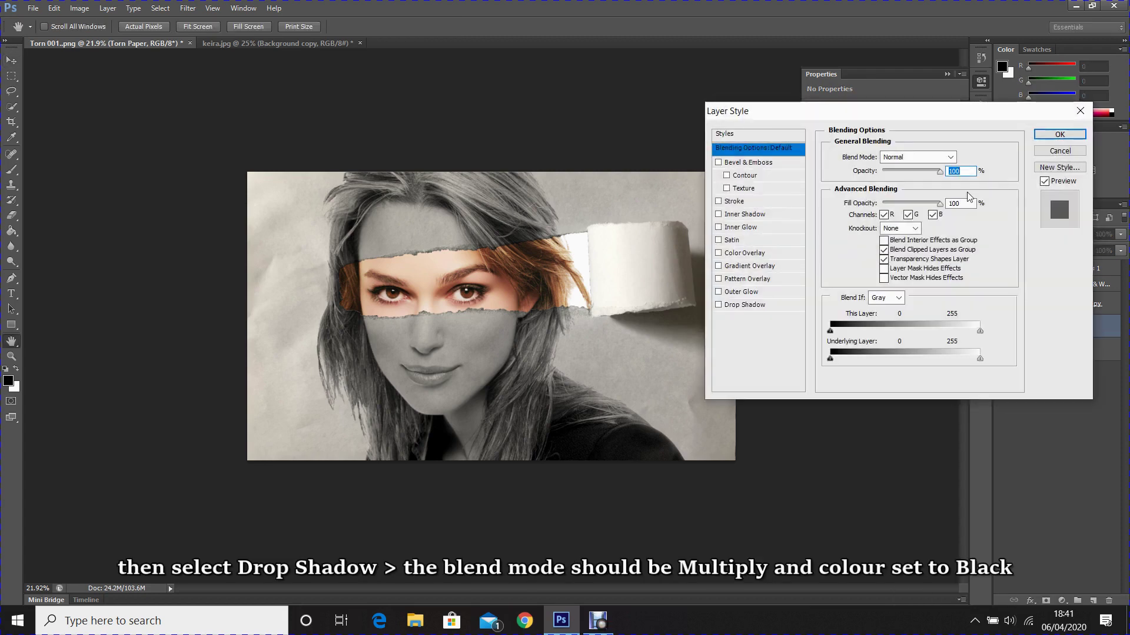
{"action": "left_click", "coordinate": [744, 305]}
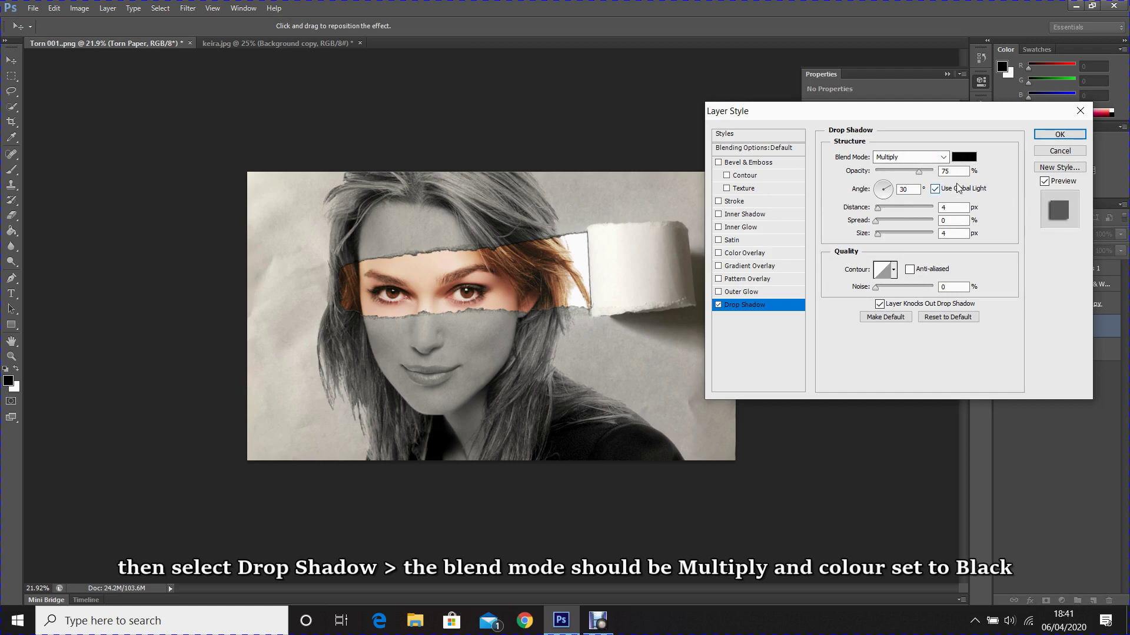
{"action": "double_click", "coordinate": [939, 172]}
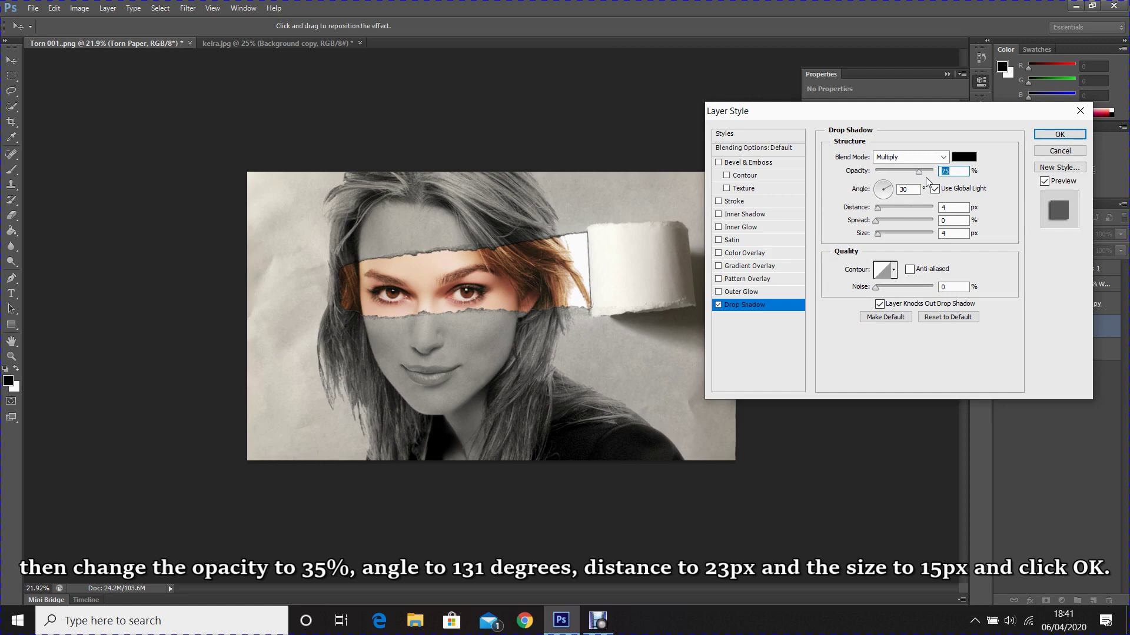
{"action": "type", "text": "35"}
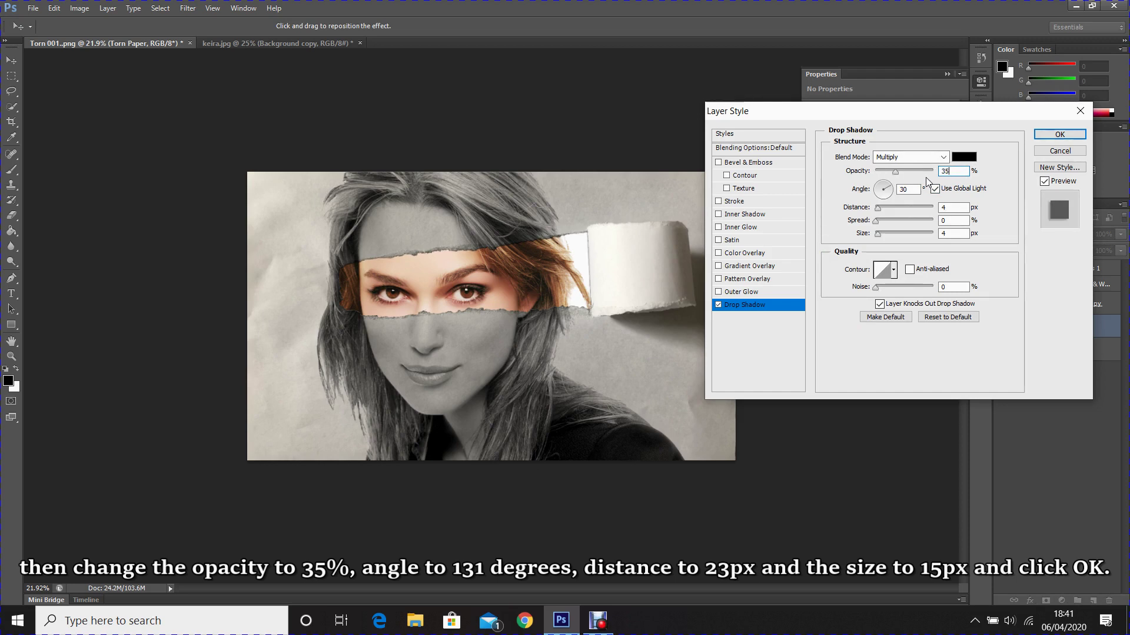
Set the drop shadow's angle to 131°, distance to 23 px and size to 15 px, and apply the layer style
{"action": "double_click", "coordinate": [906, 189]}
{"action": "type", "text": "131"}
{"action": "key", "text": "Tab"}
{"action": "type", "text": "25"}
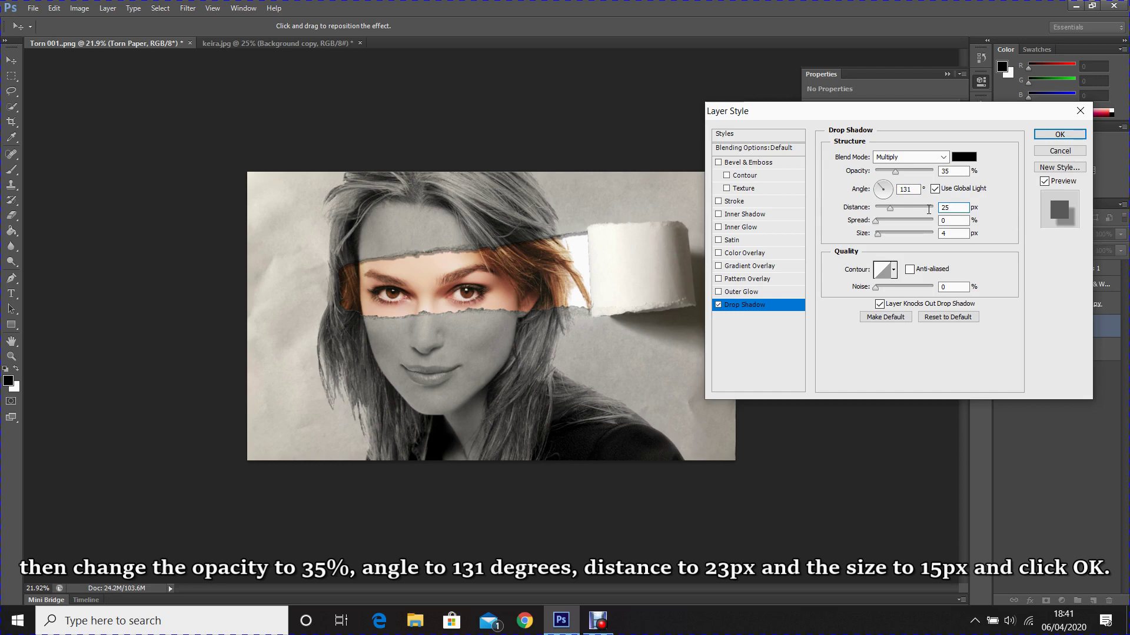
{"action": "key", "text": "BackSpace"}
{"action": "type", "text": "3"}
{"action": "key", "text": "Tab"}
{"action": "key", "text": "Tab"}
{"action": "type", "text": "15"}
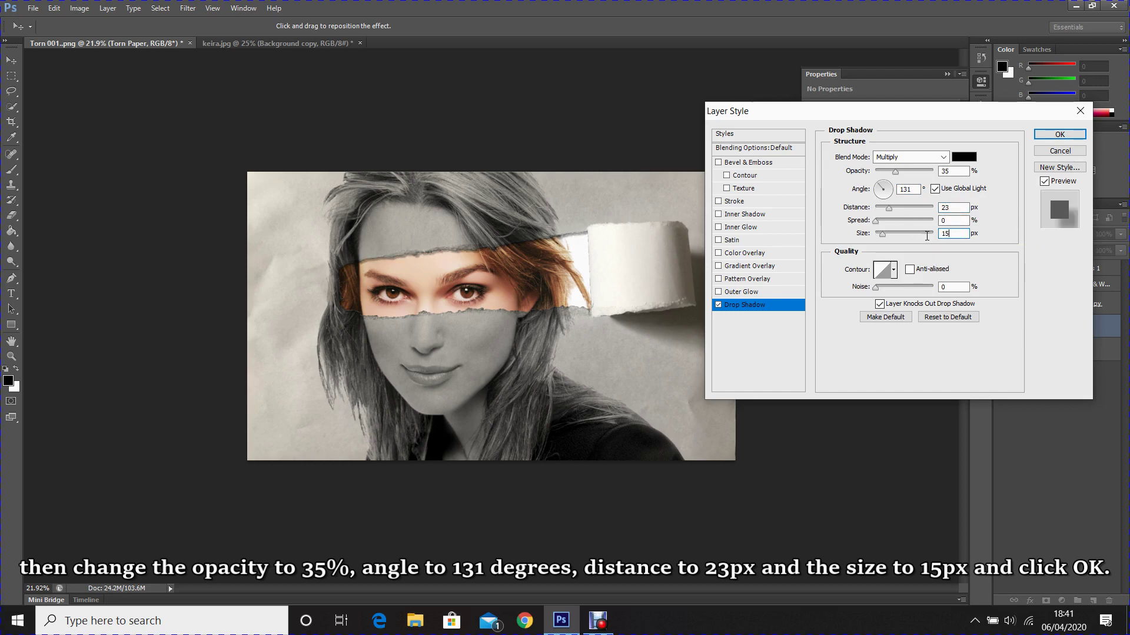
{"action": "left_click", "coordinate": [1059, 134]}
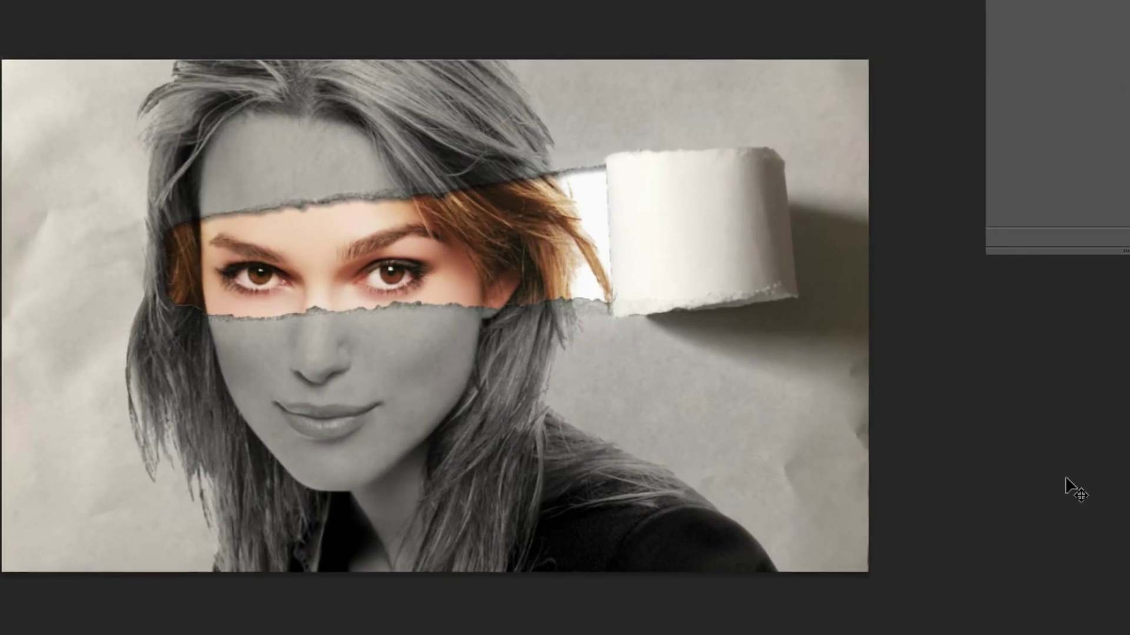